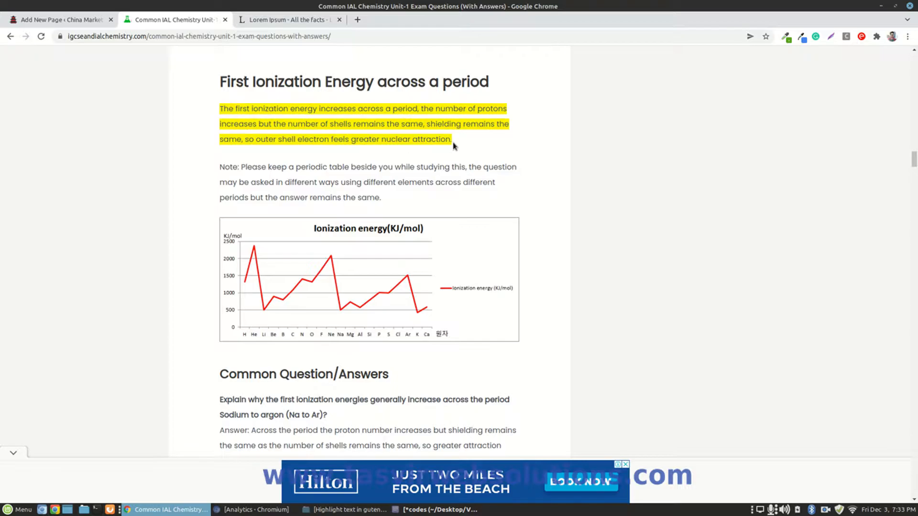
# Switch to the WordPress page editor and check the extra inline formatting options for the paragraph's first sentence
pyautogui.click(89, 23)
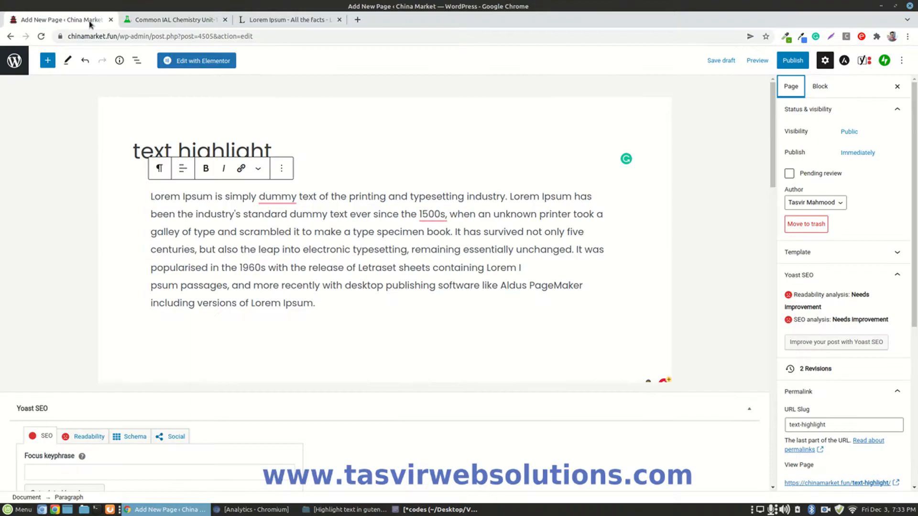
pyautogui.moveTo(151, 197); pyautogui.dragTo(505, 196)
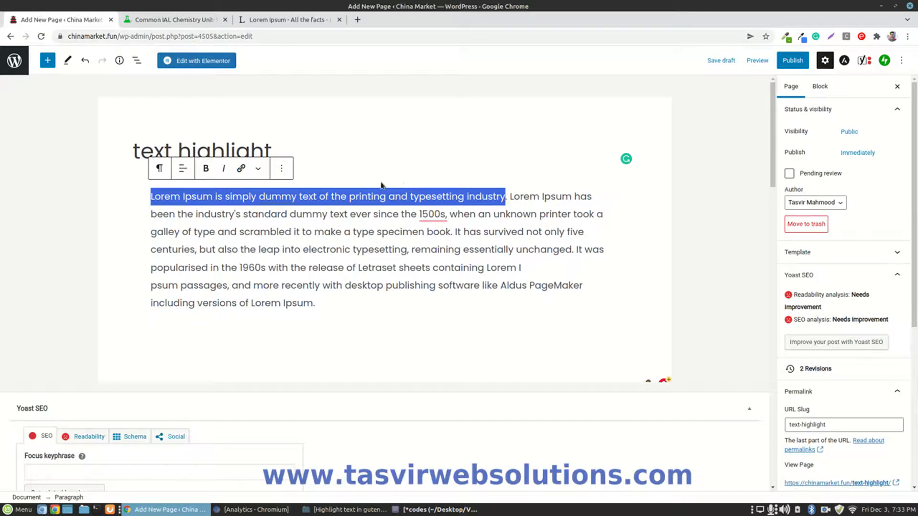
pyautogui.click(258, 169)
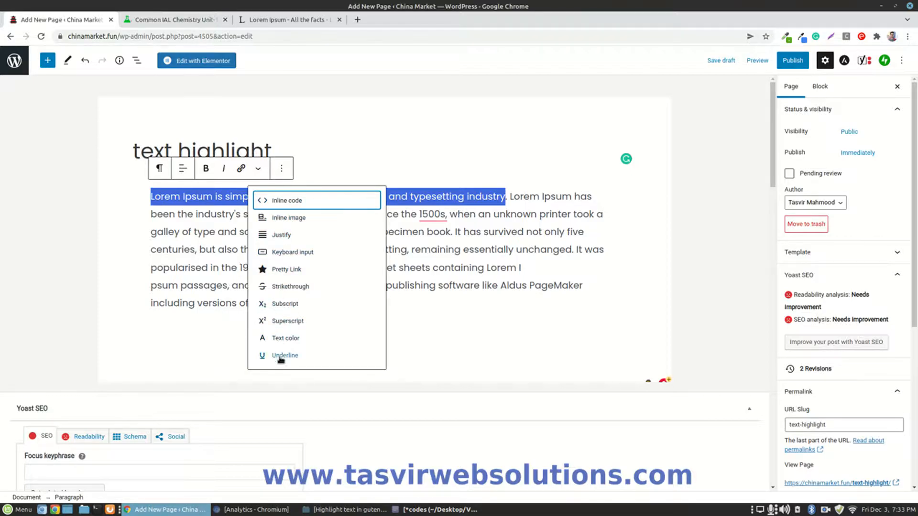
pyautogui.click(540, 198)
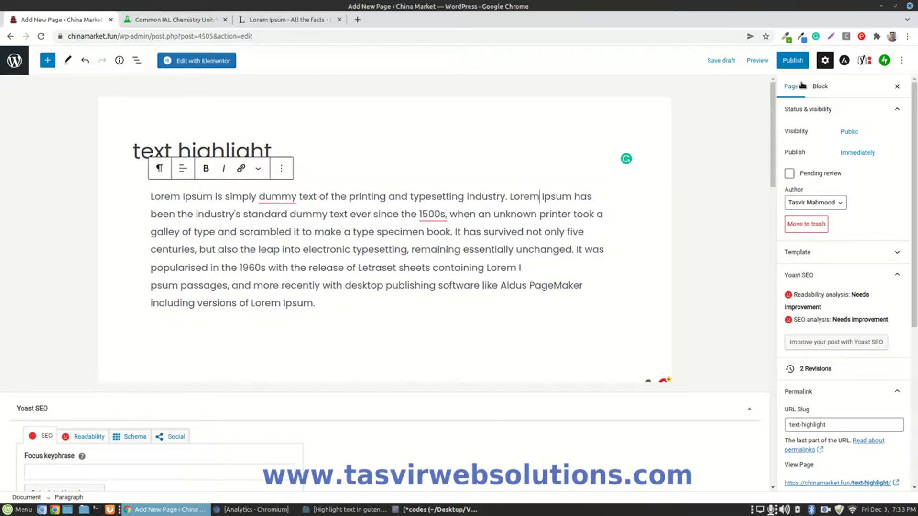
# Try a blue background color on the whole paragraph block, and clear it
pyautogui.click(592, 233)
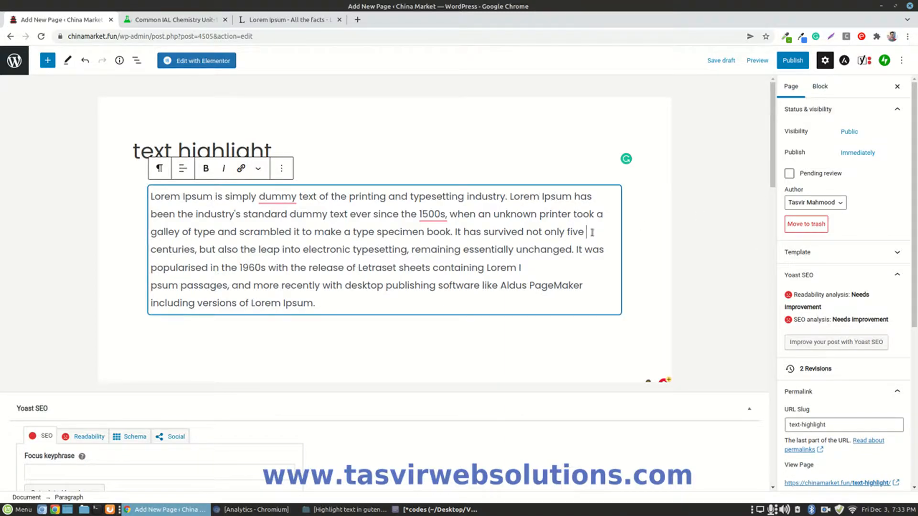
pyautogui.click(819, 86)
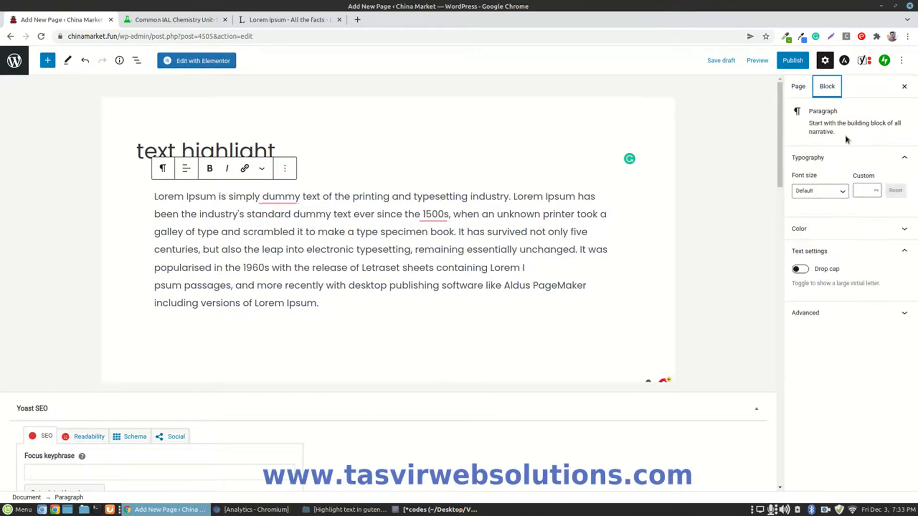
pyautogui.click(851, 229)
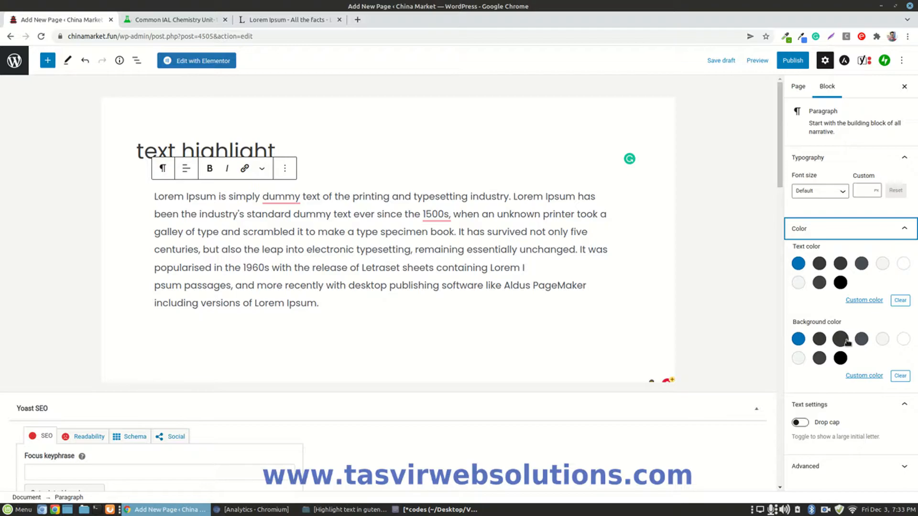
pyautogui.click(798, 339)
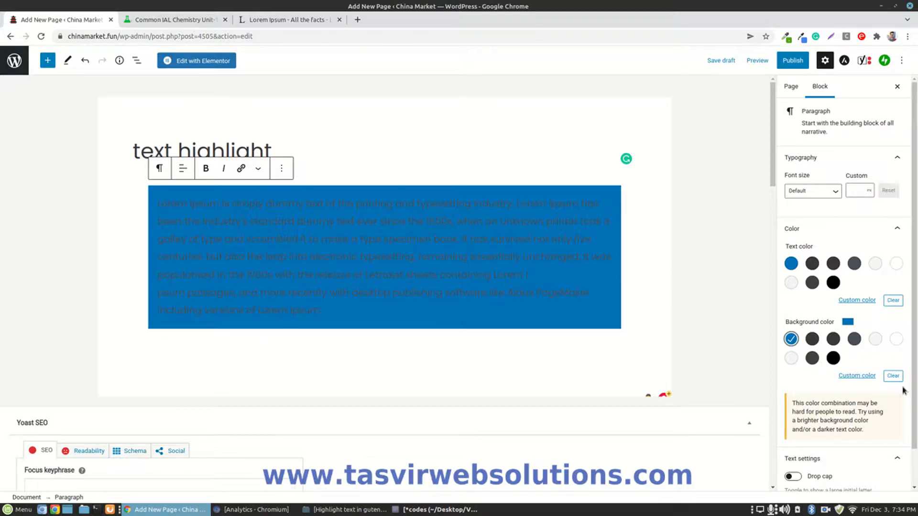
pyautogui.click(893, 376)
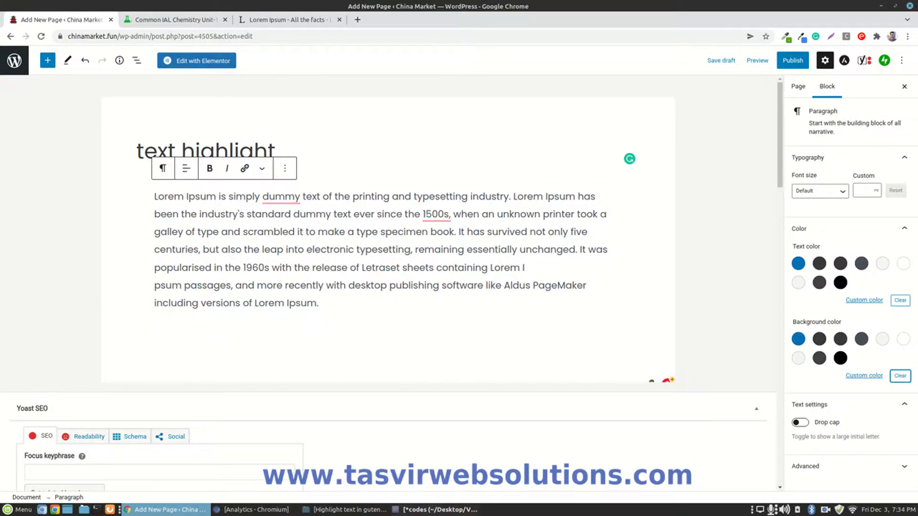
# Review the background-color span snippet in the codes text file and return to the paragraph's first sentence
pyautogui.click(433, 509)
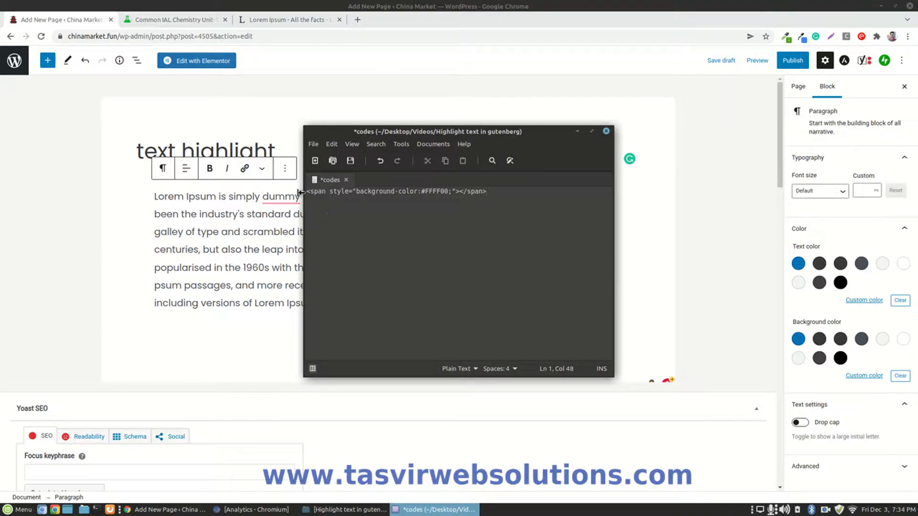
pyautogui.moveTo(307, 193); pyautogui.dragTo(358, 196)
pyautogui.click(358, 196)
pyautogui.click(578, 131)
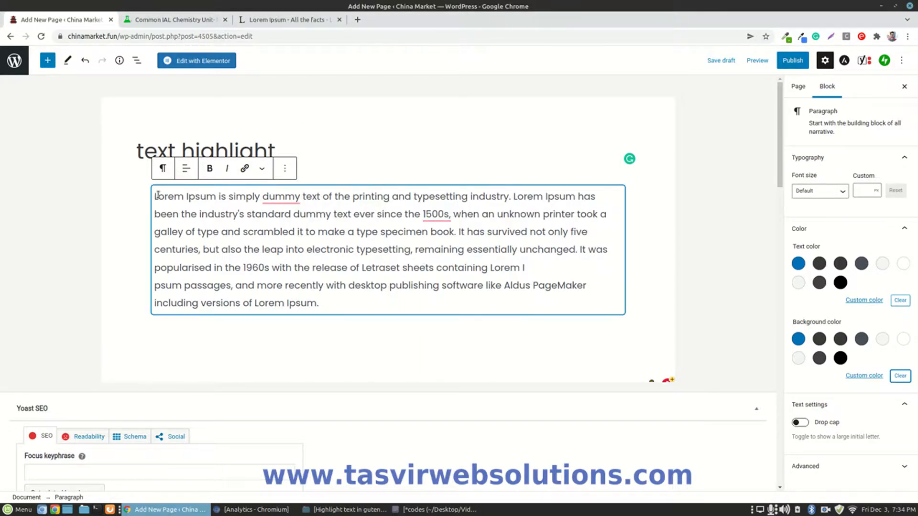
pyautogui.click(512, 195)
# Copy the opening tag <span style="background-color:#FFFF00;"> from the codes text file
pyautogui.click(433, 509)
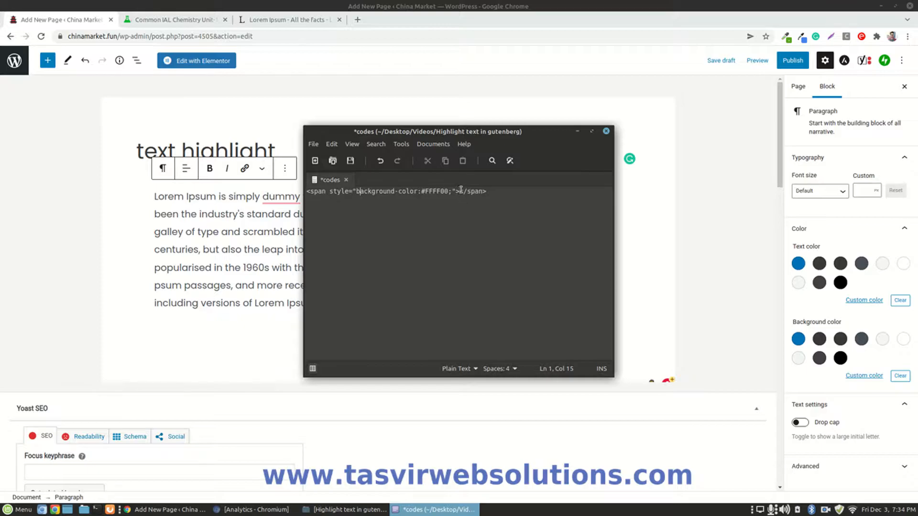
pyautogui.moveTo(460, 191); pyautogui.dragTo(307, 194)
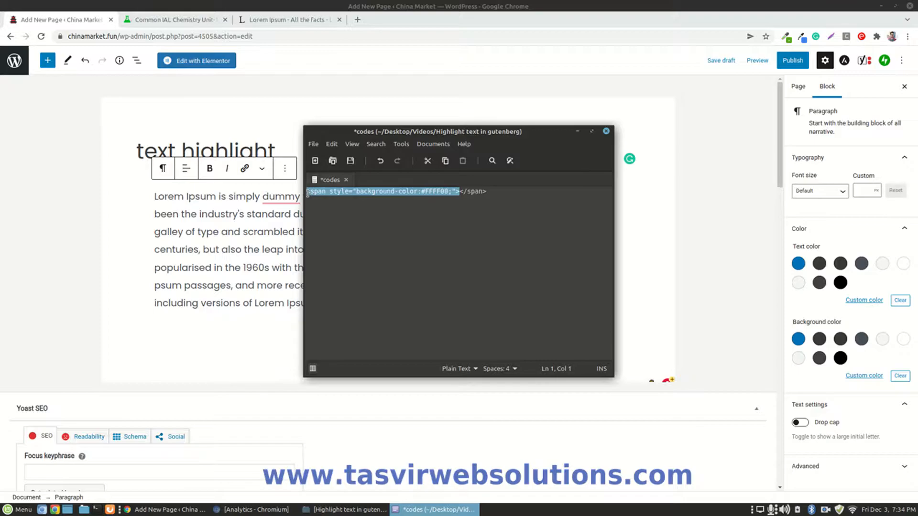
pyautogui.rightClick(430, 192)
pyautogui.click(459, 238)
pyautogui.click(578, 131)
# Edit the paragraph as HTML and paste the copied opening span tag directly after <p>
pyautogui.click(300, 249)
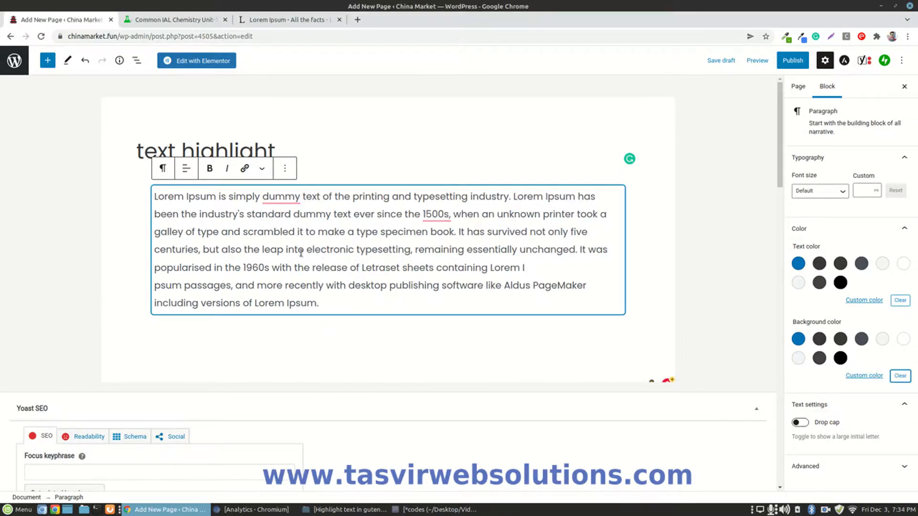
pyautogui.click(286, 169)
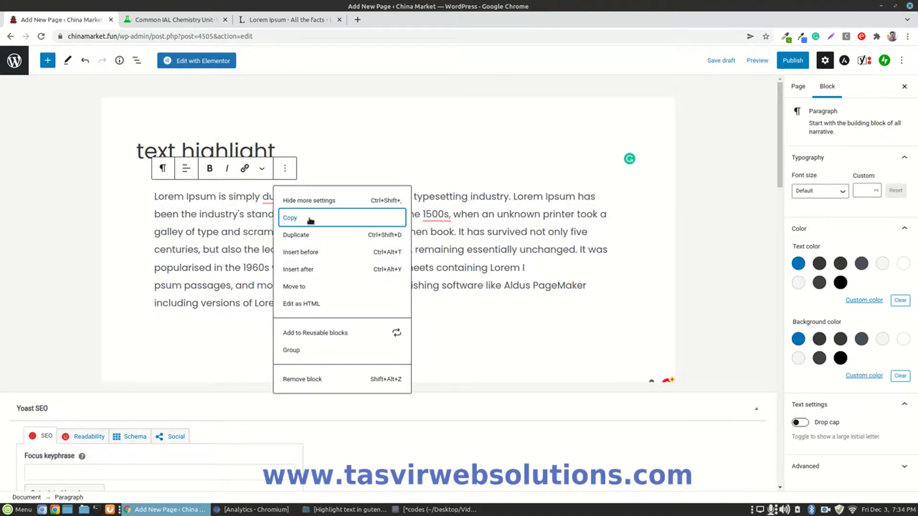
pyautogui.click(312, 307)
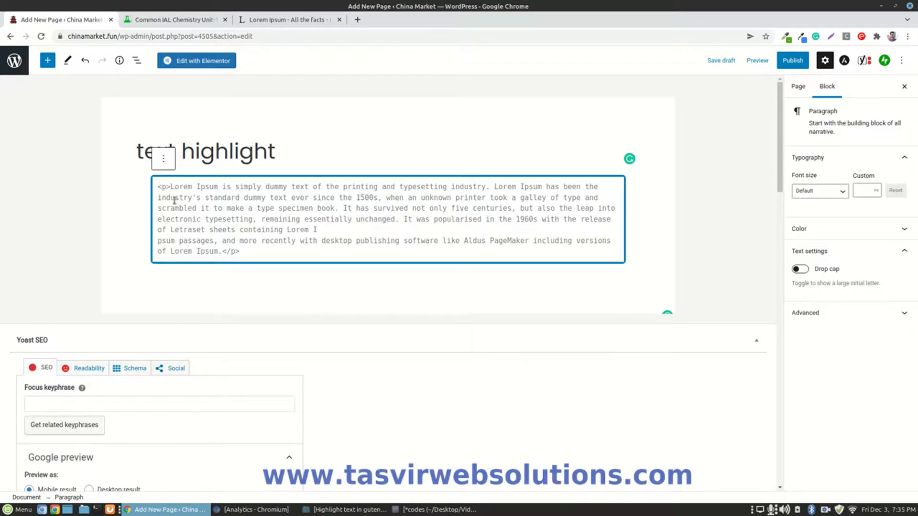
pyautogui.hotkey('ctrl', 'v')
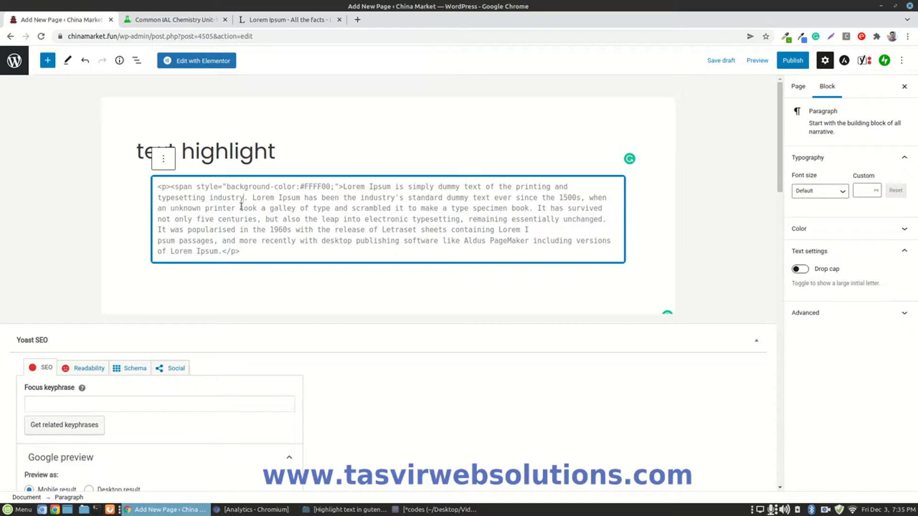
# Add the closing </span> tag after "typesetting industry" and return the block to visual editing
pyautogui.write('</sp')
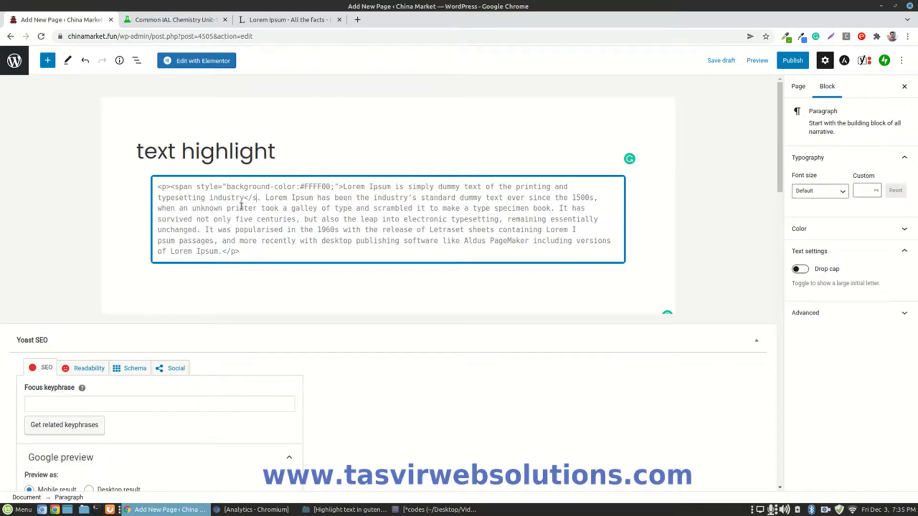
pyautogui.write('an')
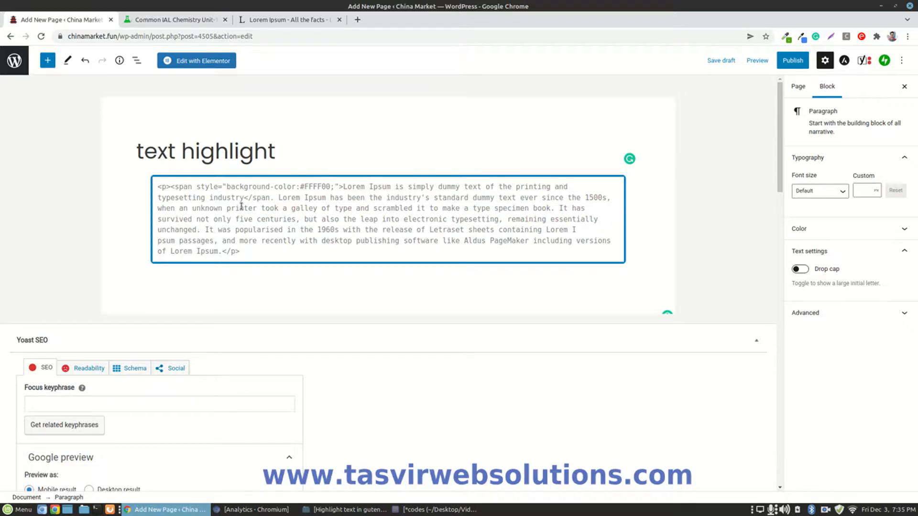
pyautogui.write('>')
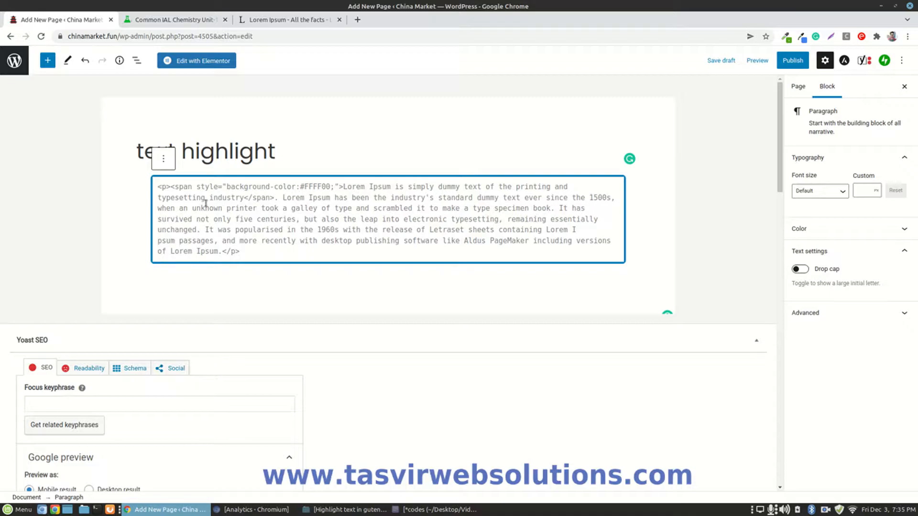
pyautogui.click(169, 164)
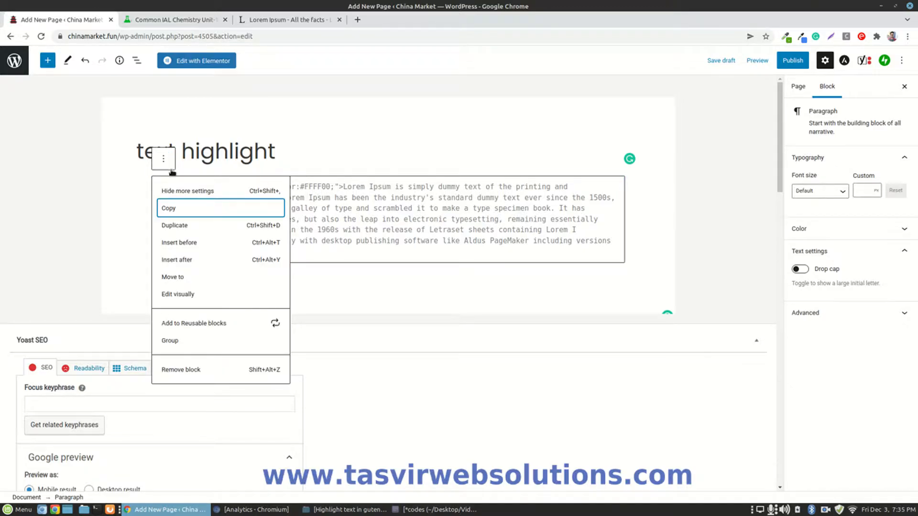
pyautogui.click(183, 295)
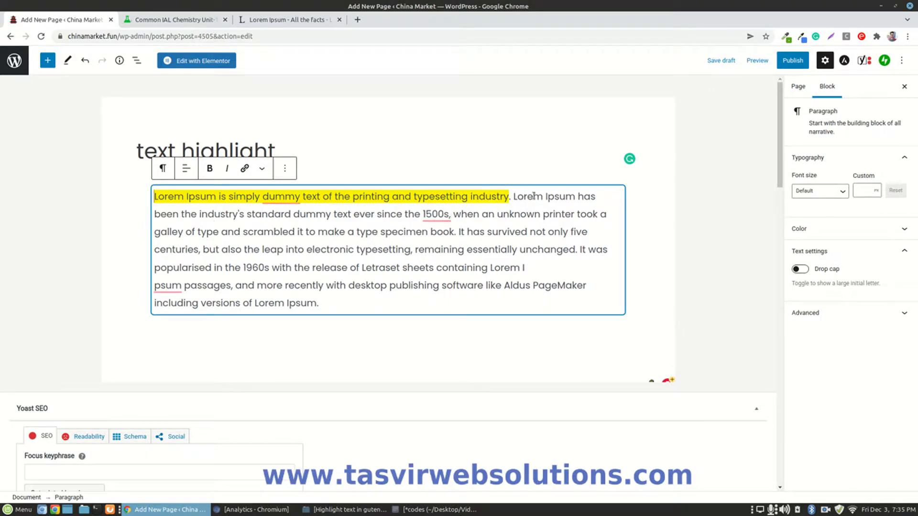
# Save the draft, view the text highlight page on the live site, and return to the editor
pyautogui.click(723, 61)
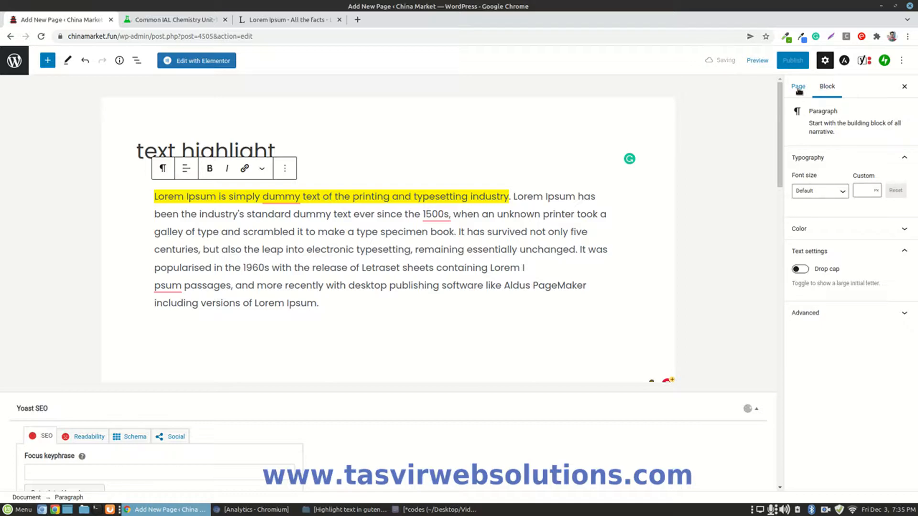
pyautogui.click(798, 88)
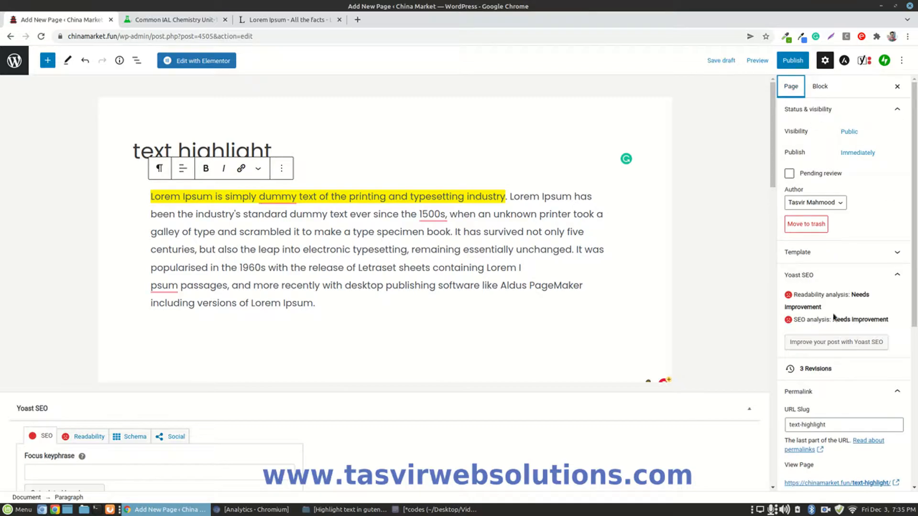
pyautogui.scroll(-2, 834, 315)
pyautogui.click(866, 433)
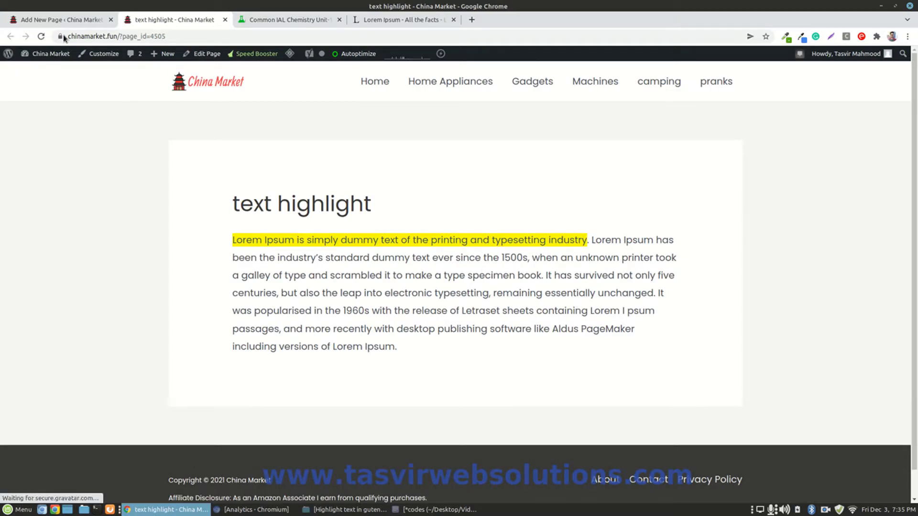
pyautogui.click(69, 22)
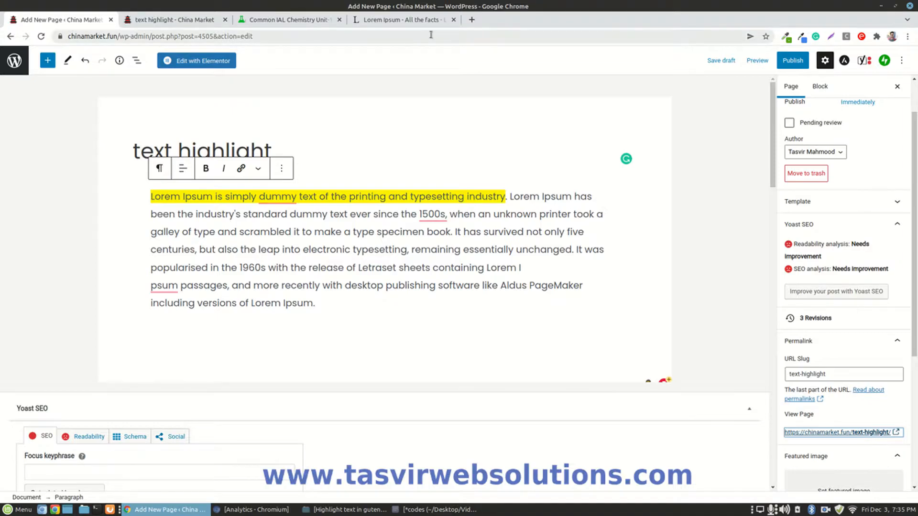
# Open flatuicolors.com in a new browser tab and copy the Download Progress green from the British Palette
pyautogui.click(471, 19)
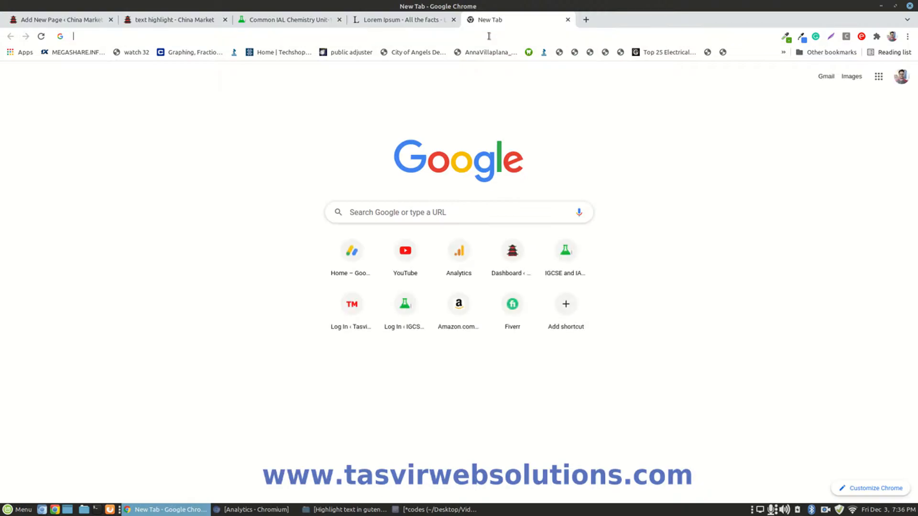
pyautogui.write('f')
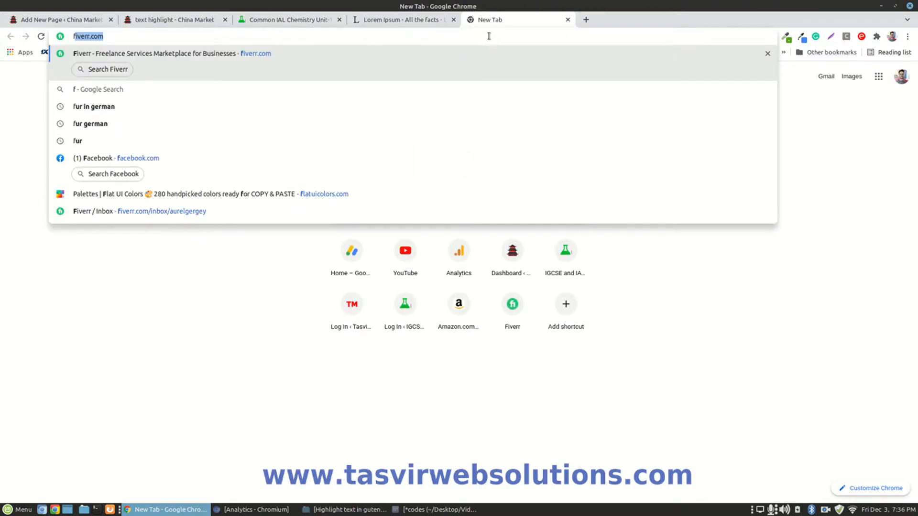
pyautogui.write('l')
pyautogui.press('Return')
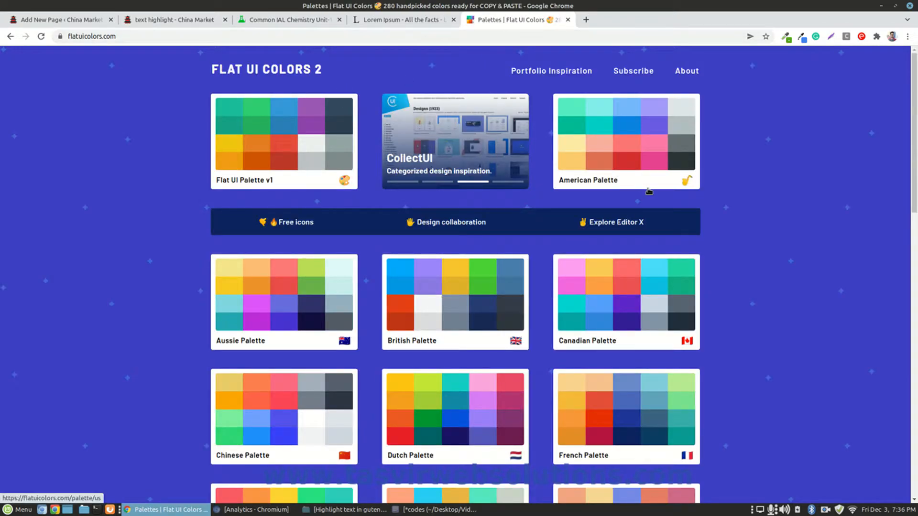
pyautogui.click(497, 318)
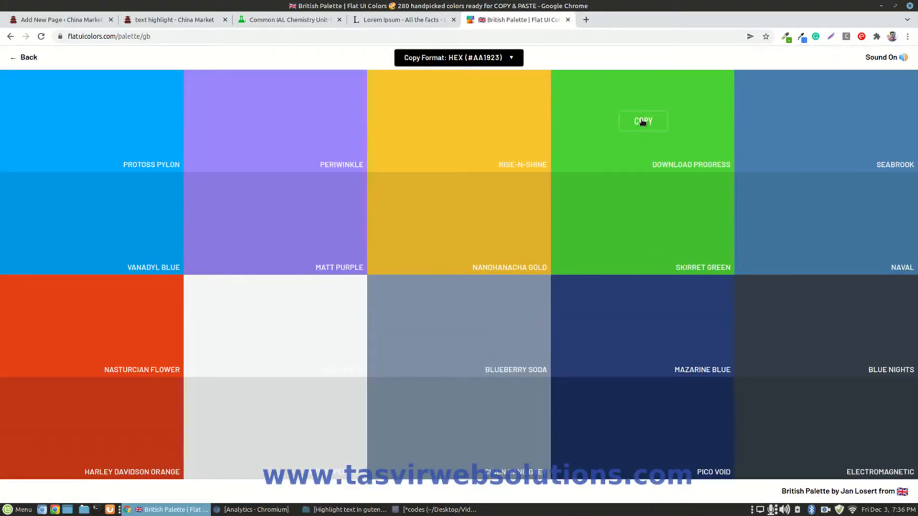
pyautogui.click(641, 120)
# Edit the paragraph as HTML in WordPress and replace the span's background color with the copied code #4cd137
pyautogui.click(69, 22)
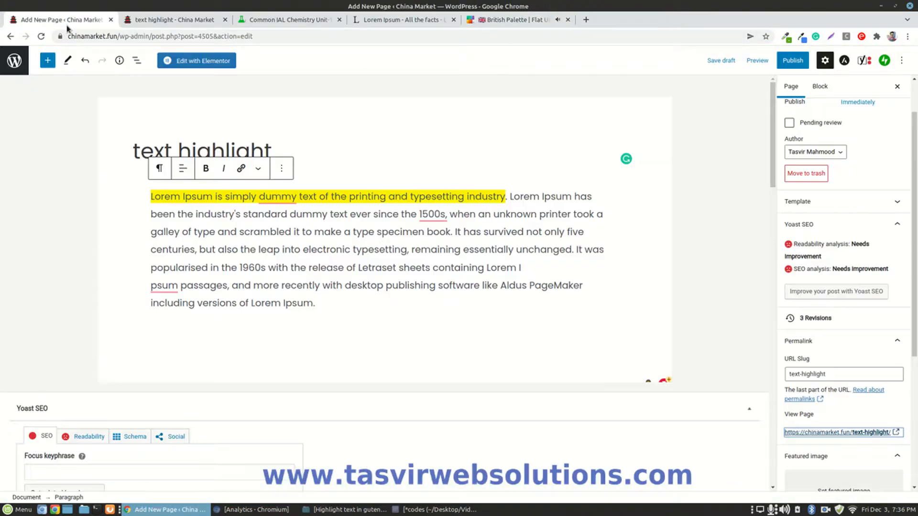
pyautogui.click(282, 168)
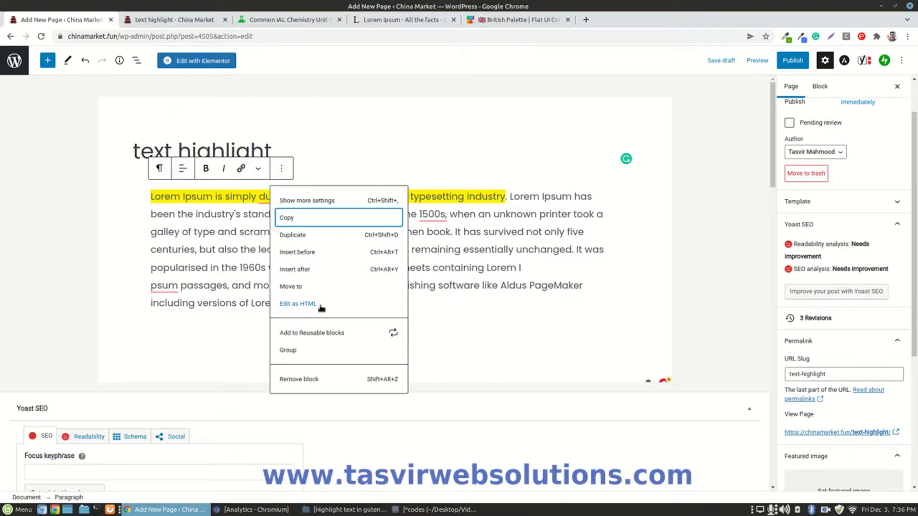
pyautogui.click(287, 304)
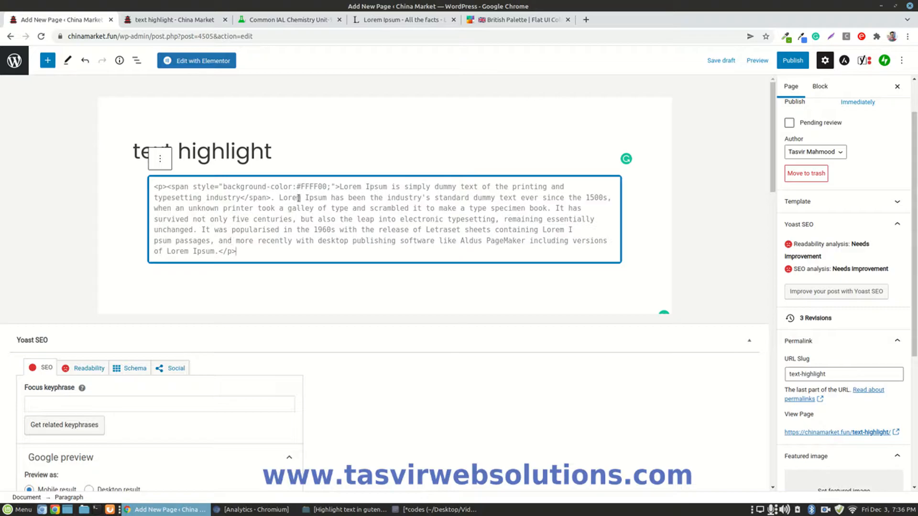
pyautogui.moveTo(296, 186); pyautogui.dragTo(327, 187)
pyautogui.rightClick(323, 186)
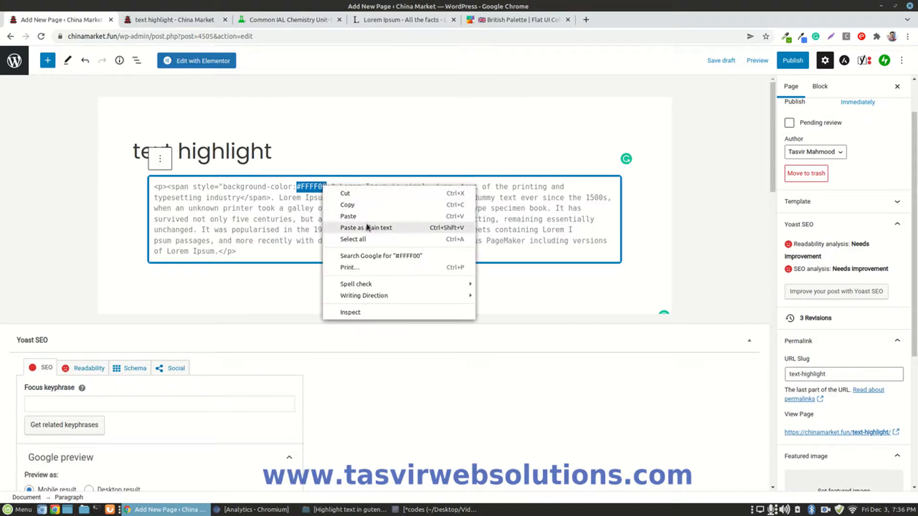
pyautogui.click(368, 215)
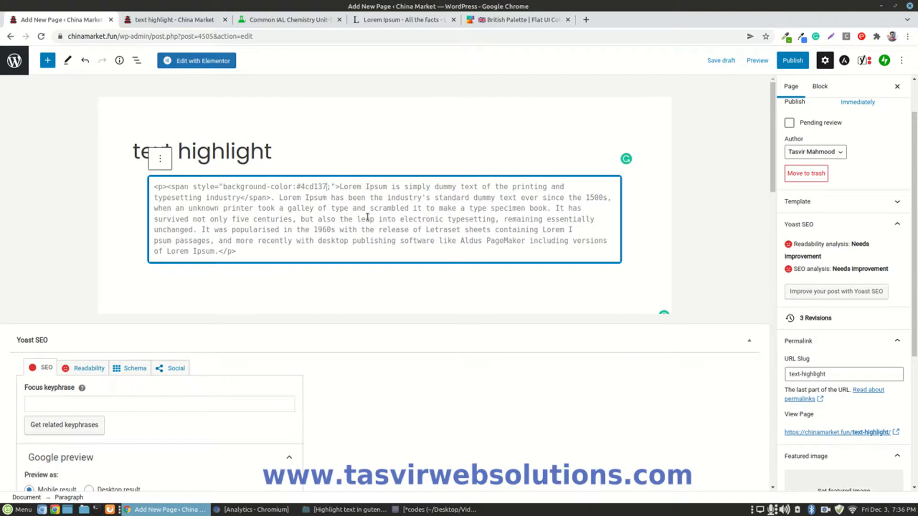
# Return the paragraph block to visual editing and save the page as a draft
pyautogui.click(162, 160)
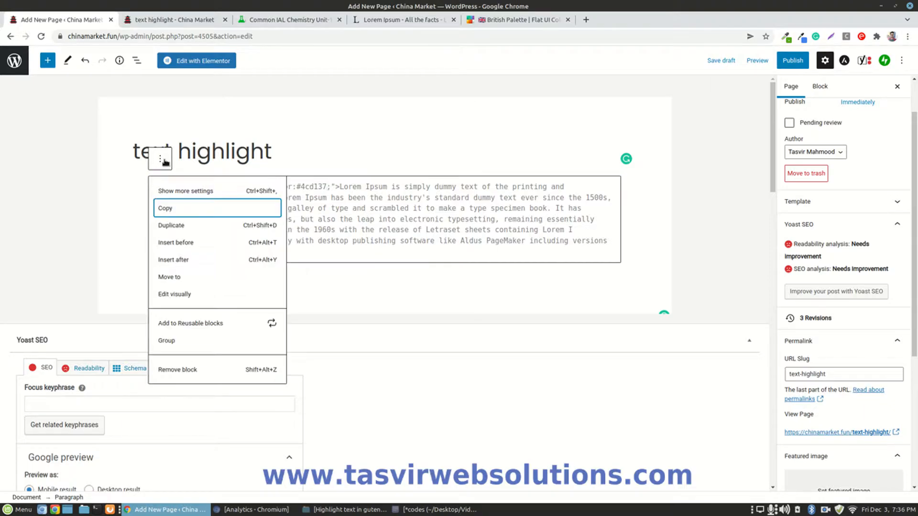
pyautogui.click(204, 298)
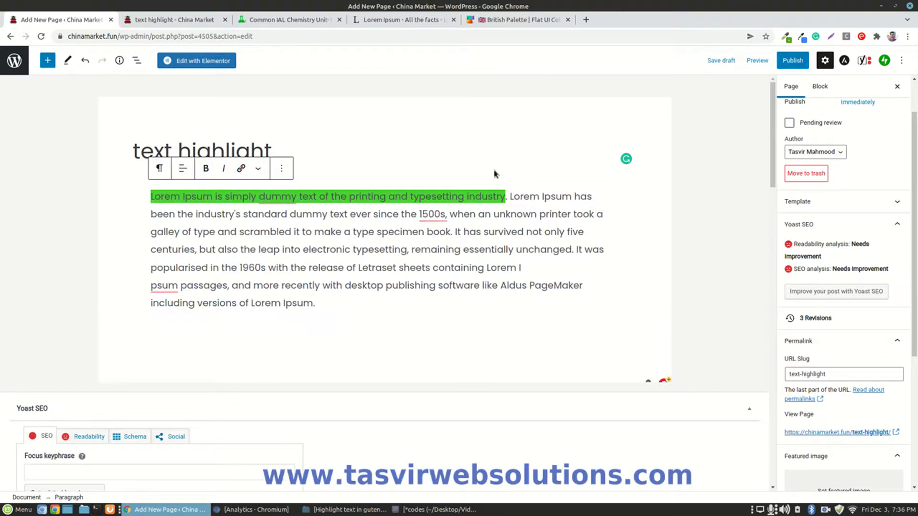
pyautogui.click(715, 62)
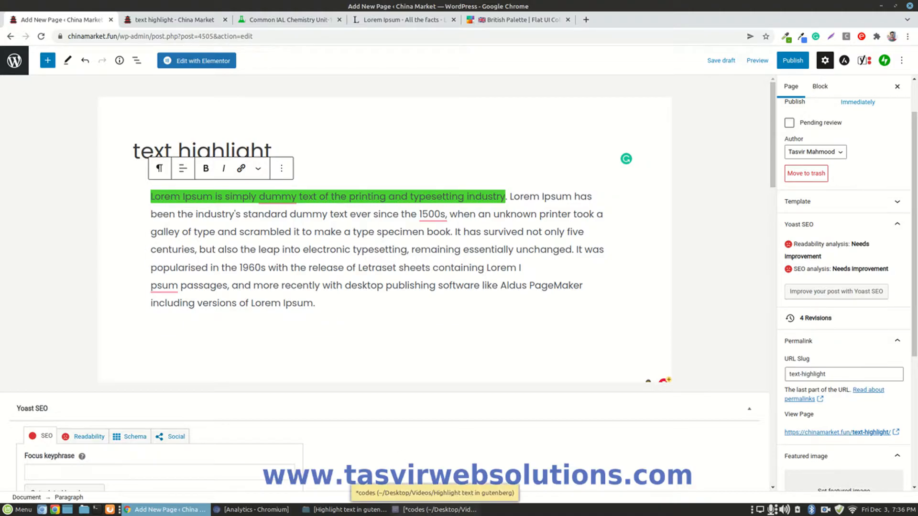
# Switch to the codes text file to review the span highlight snippet, and minimize it again
pyautogui.click(434, 510)
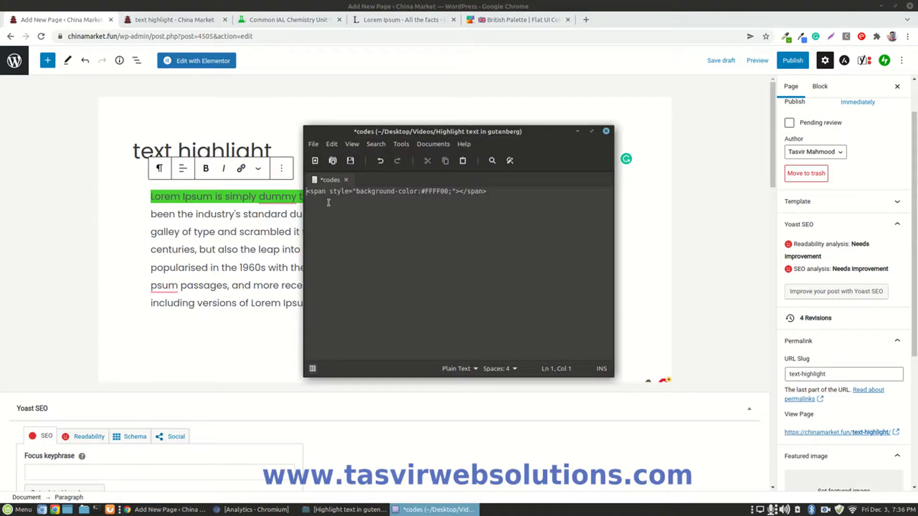
pyautogui.click(576, 133)
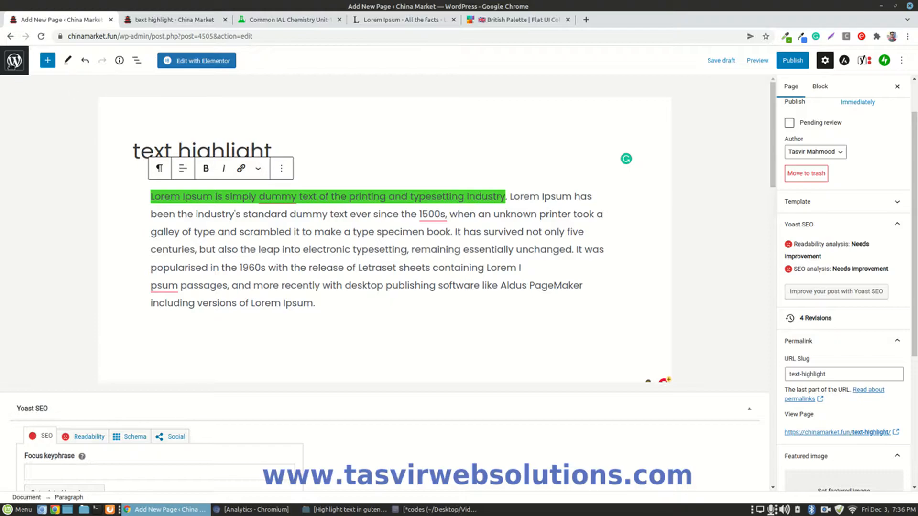
# Leave the page editor and go through the installed plugins to the Add Plugins page
pyautogui.click(21, 67)
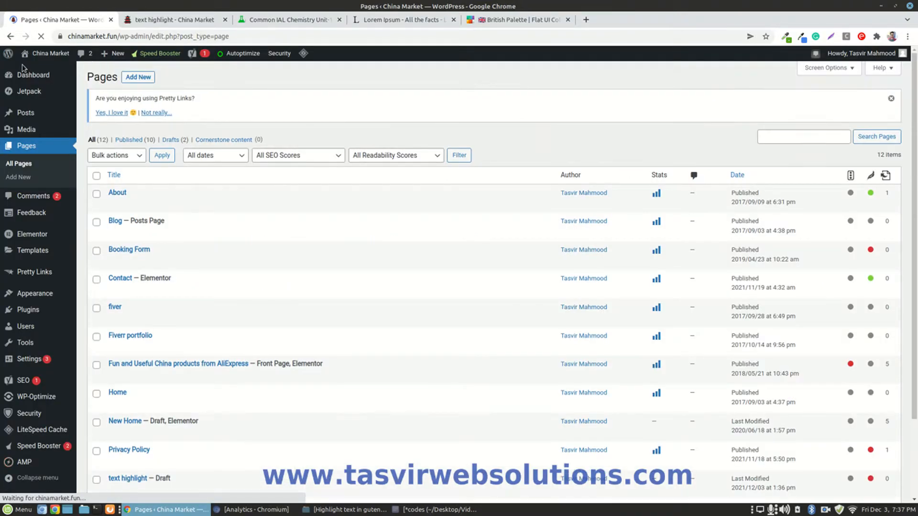
pyautogui.moveTo(54, 296)
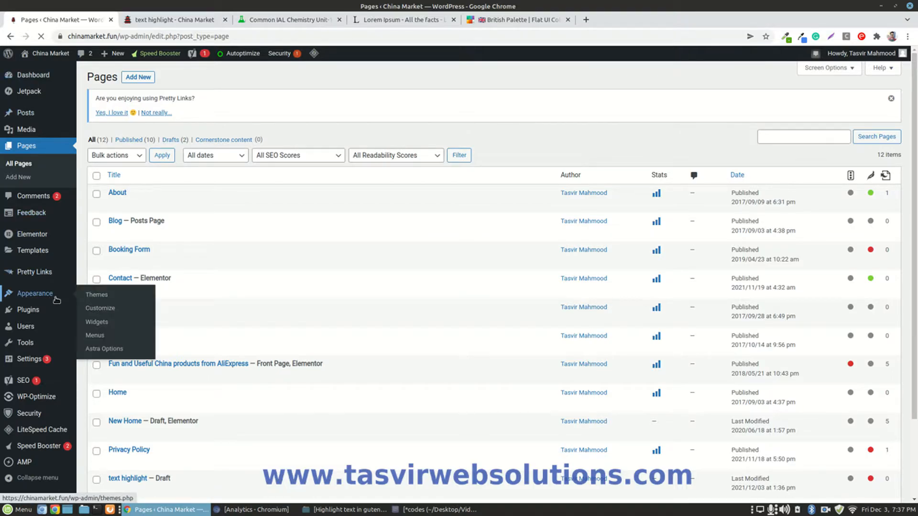
pyautogui.moveTo(91, 317)
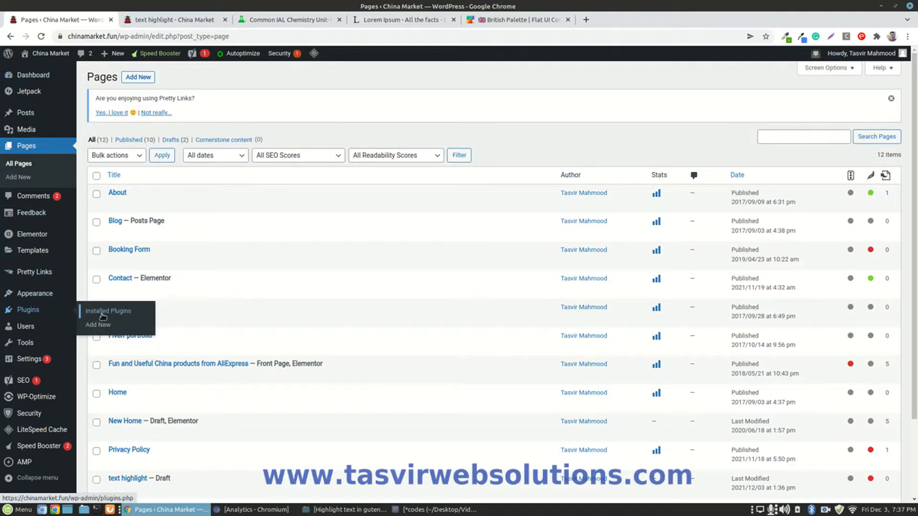
pyautogui.click(102, 315)
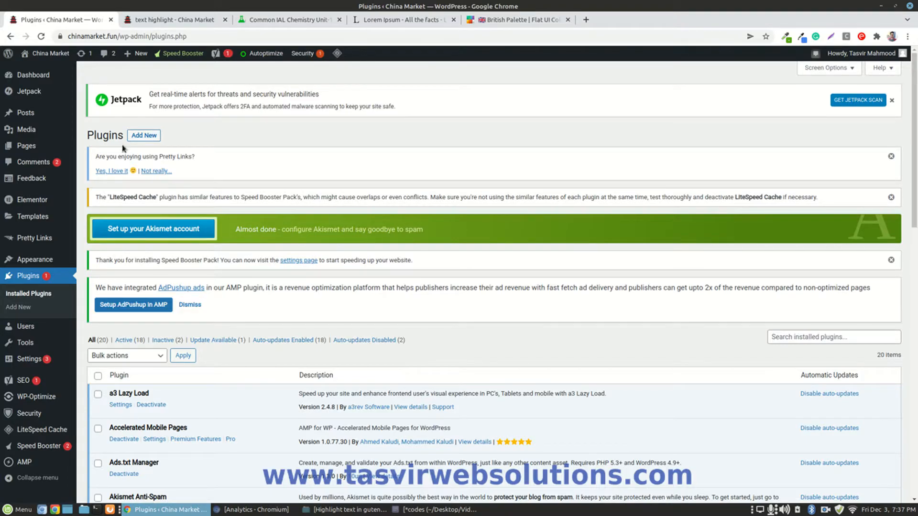
pyautogui.click(139, 139)
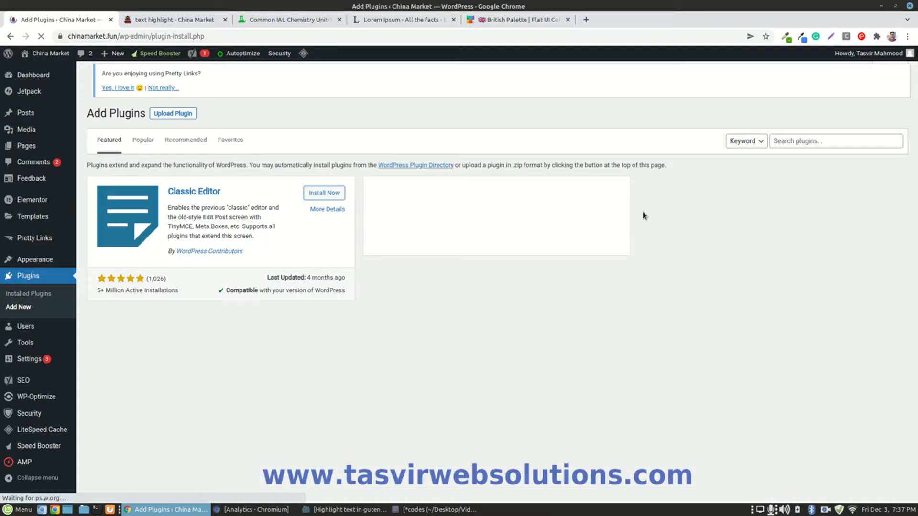
# Search the plugin directory for "gutenberg block"
pyautogui.click(824, 148)
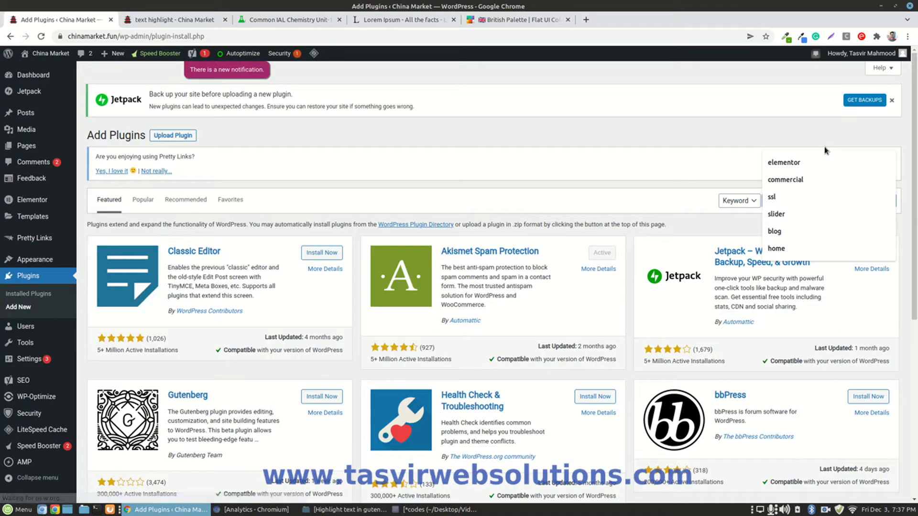
pyautogui.write('gute')
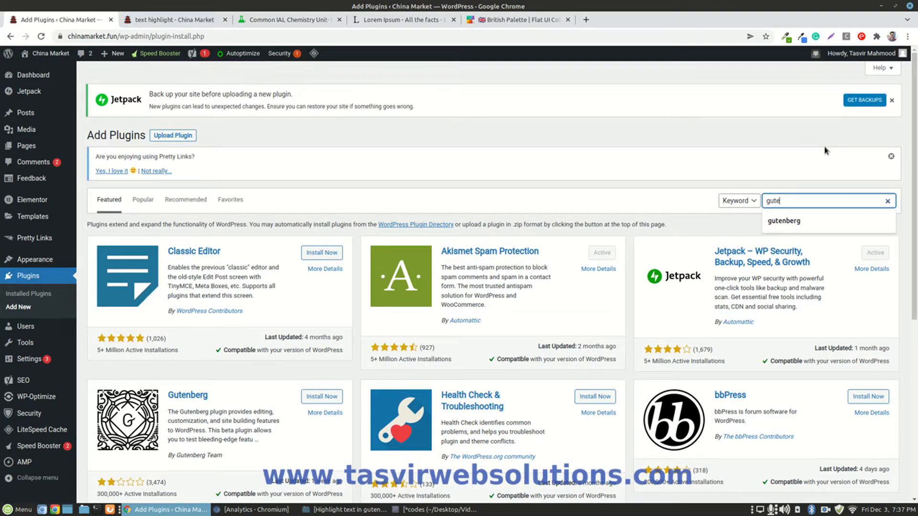
pyautogui.write('nber')
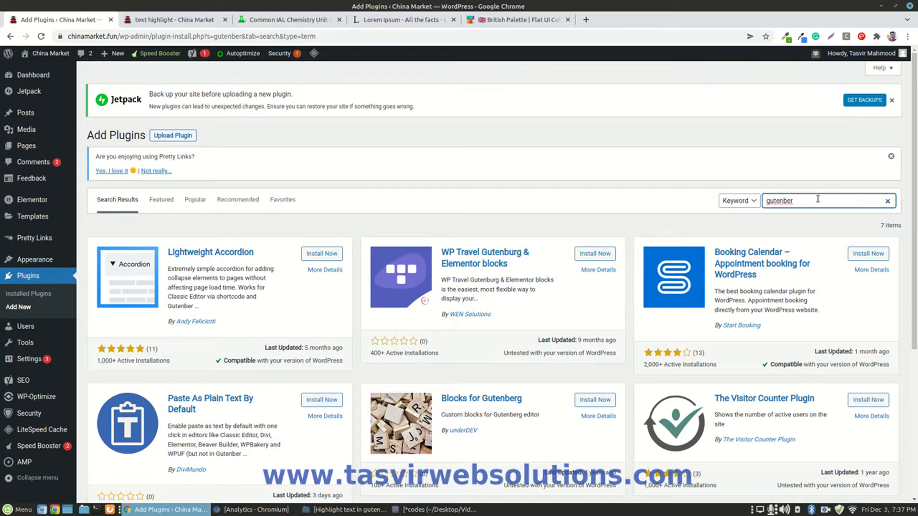
pyautogui.write('g block')
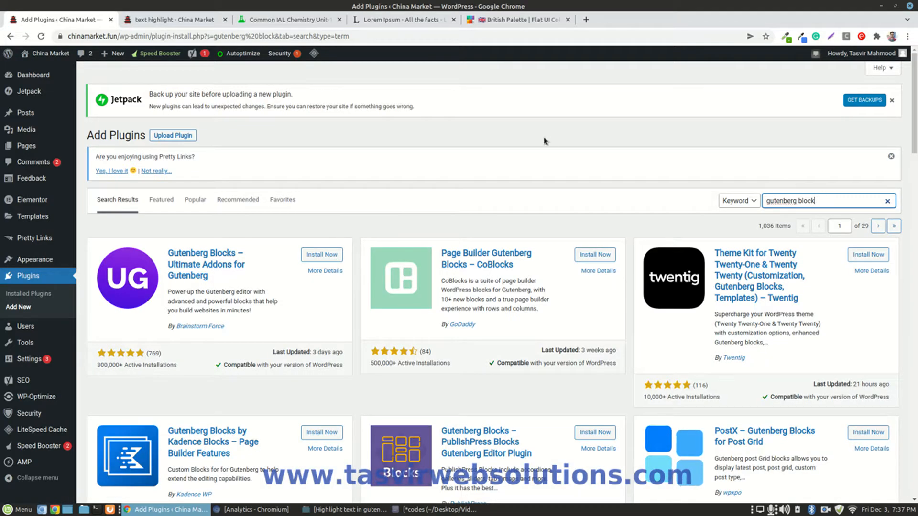
# Install and activate the plugin Gutenberg Blocks by Kadence Blocks – Page Builder Features
pyautogui.scroll(-4, 553, 146)
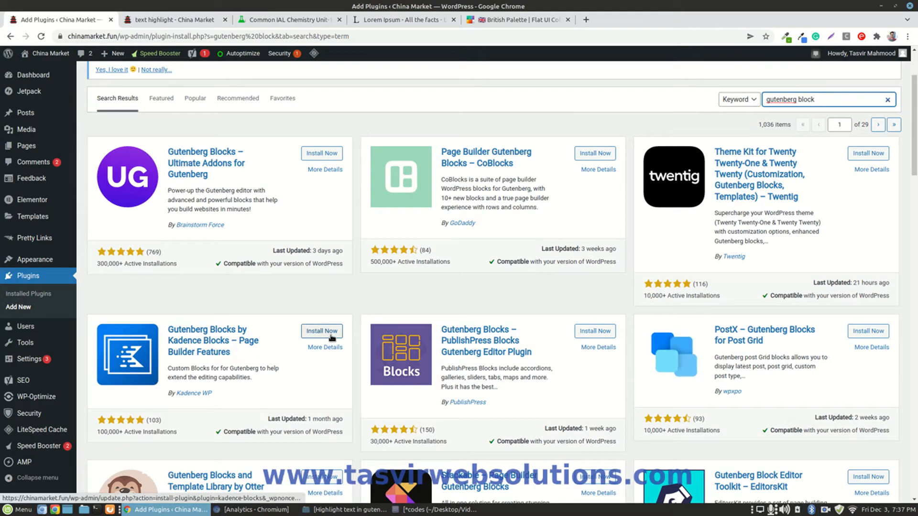
pyautogui.scroll(-3, 331, 338)
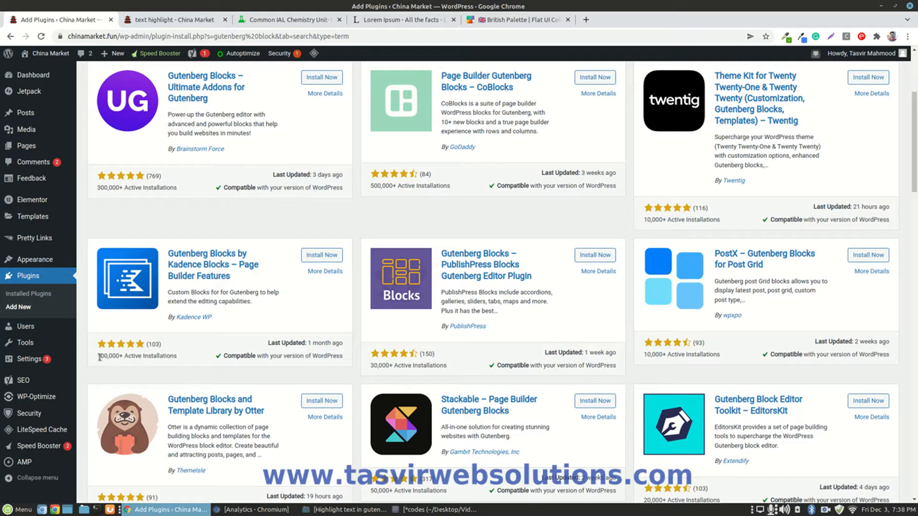
pyautogui.moveTo(100, 356); pyautogui.dragTo(131, 357)
pyautogui.click(131, 357)
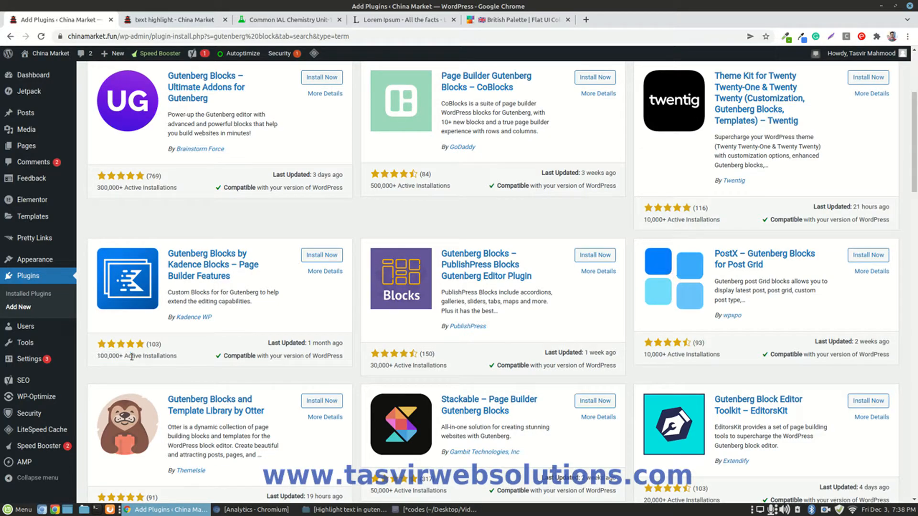
pyautogui.click(335, 257)
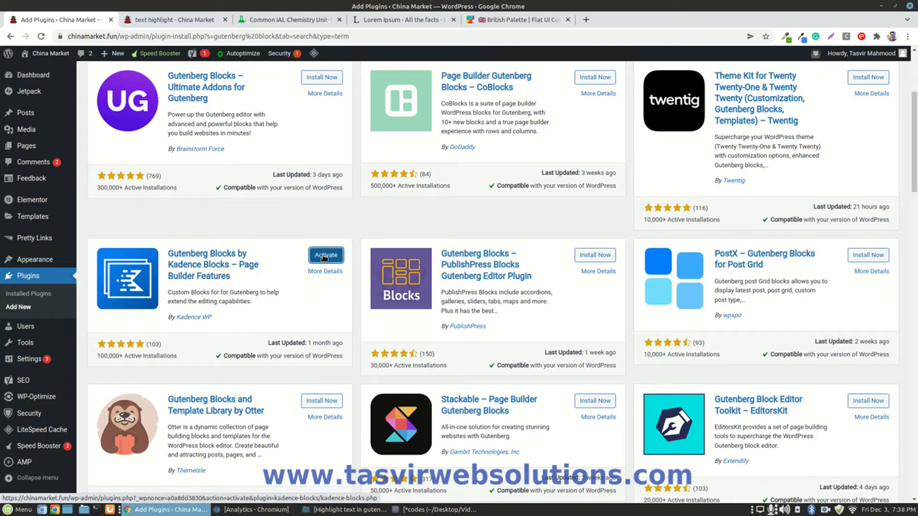
pyautogui.click(325, 257)
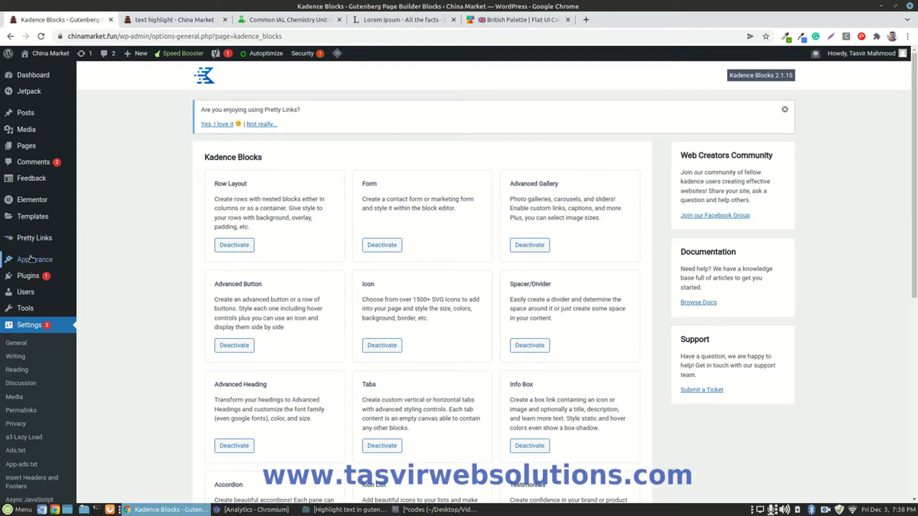
# Open the Add Themes page and search for "kadence"
pyautogui.moveTo(80, 268)
pyautogui.click(107, 263)
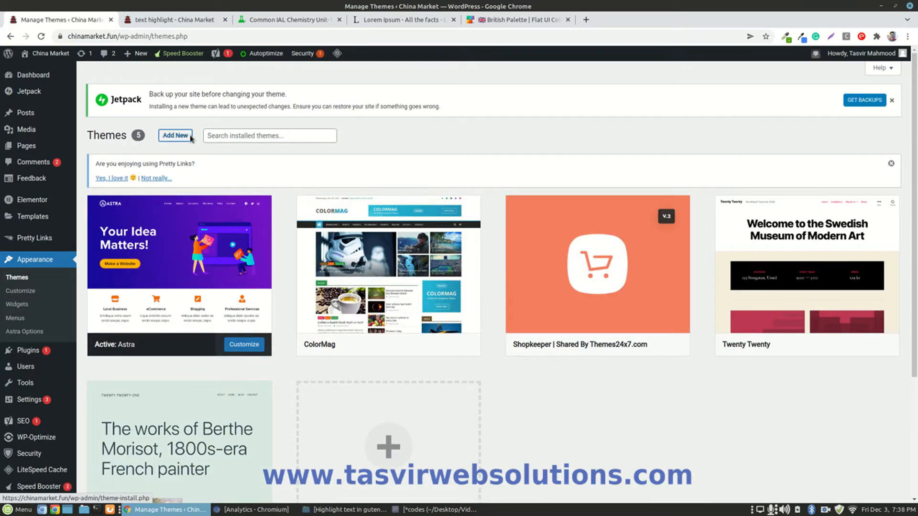
pyautogui.click(191, 137)
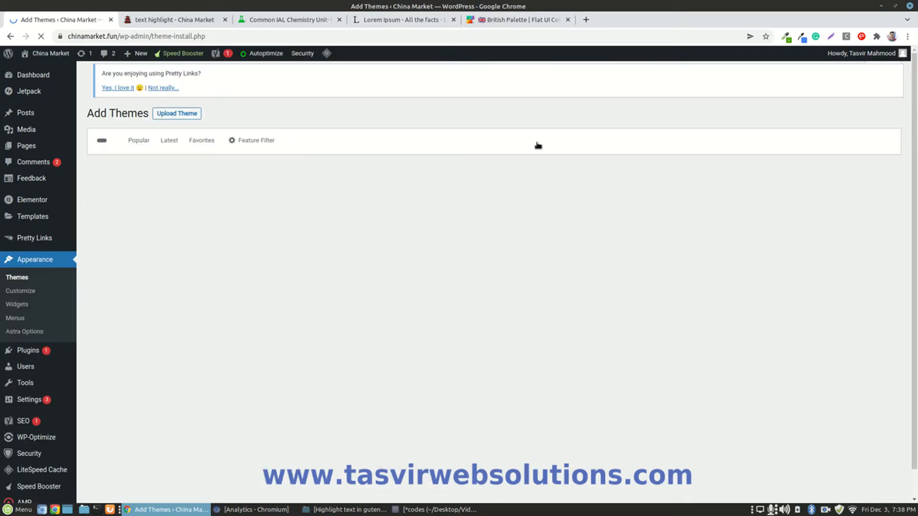
pyautogui.click(826, 150)
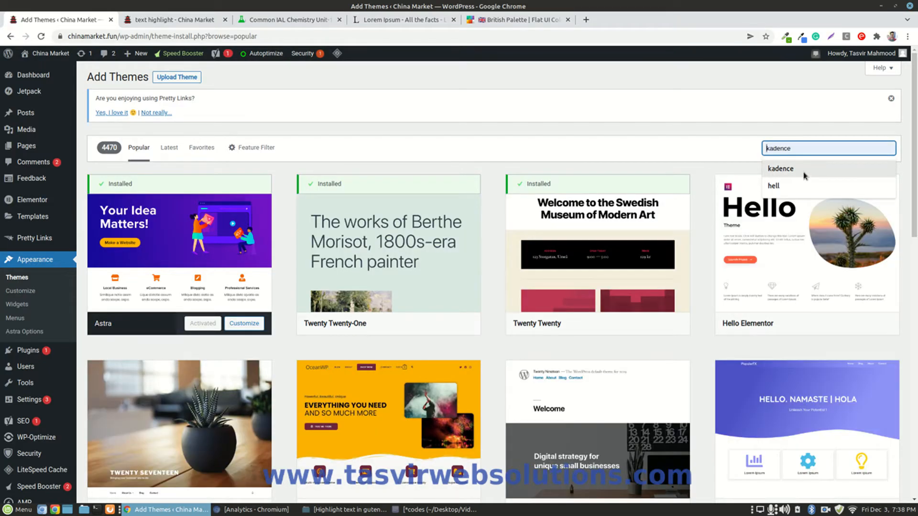
pyautogui.click(805, 172)
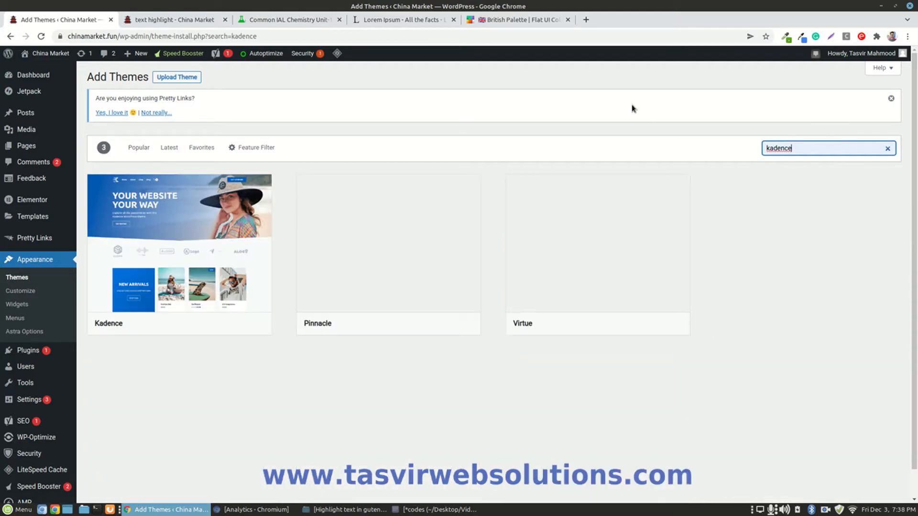
# Install and activate the Kadence theme
pyautogui.moveTo(159, 317)
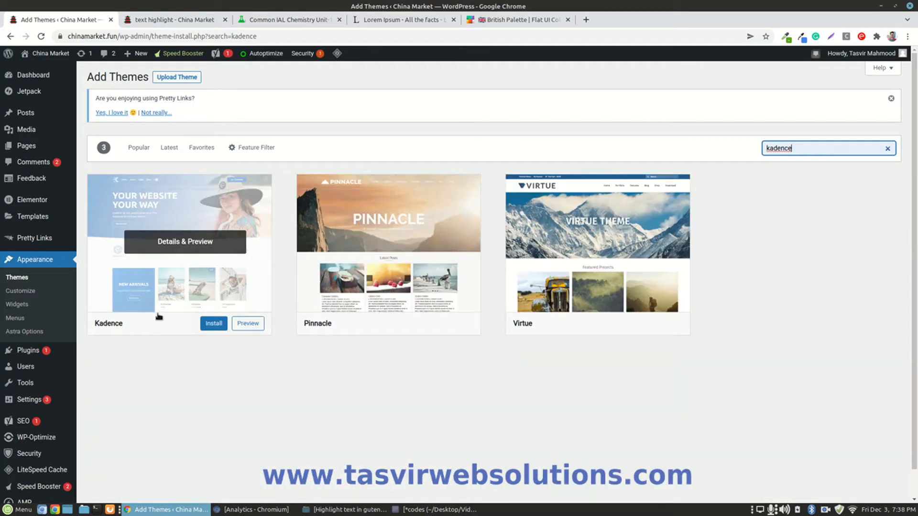
pyautogui.click(212, 325)
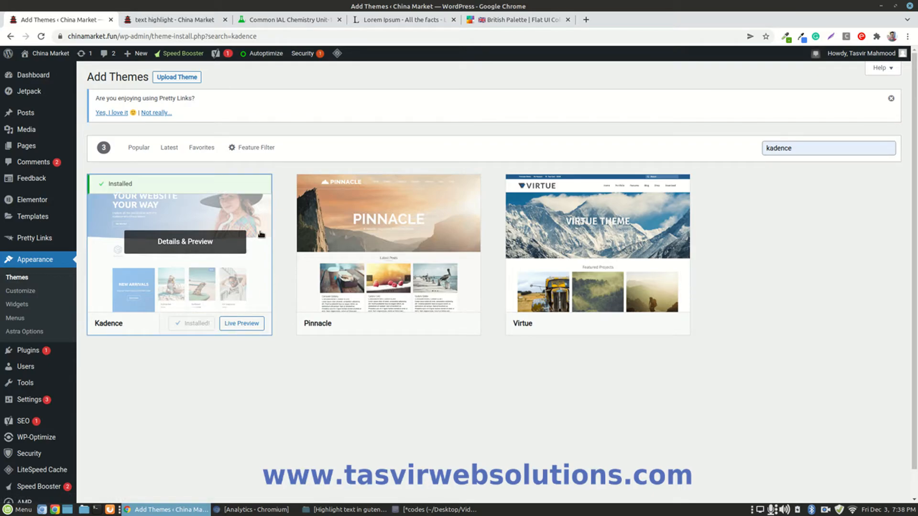
pyautogui.click(206, 322)
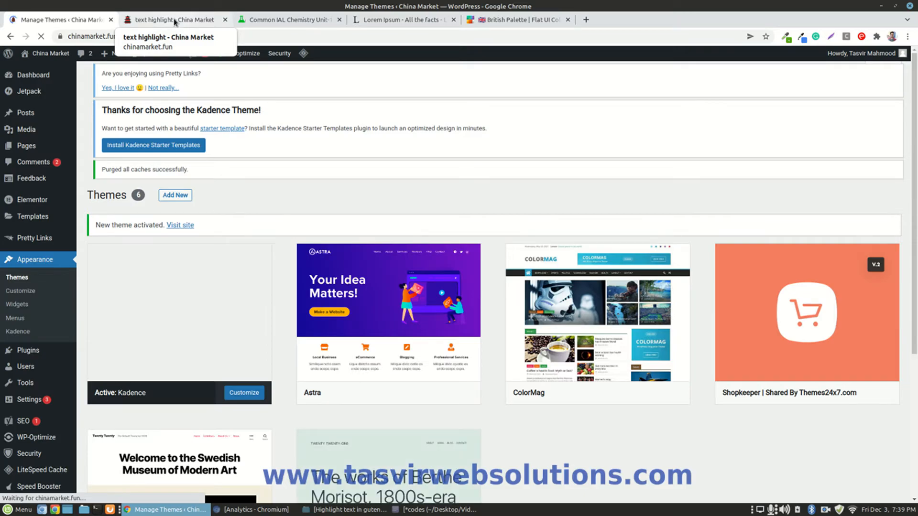
# Reload the live text highlight page and open it for editing in a new browser tab
pyautogui.click(175, 22)
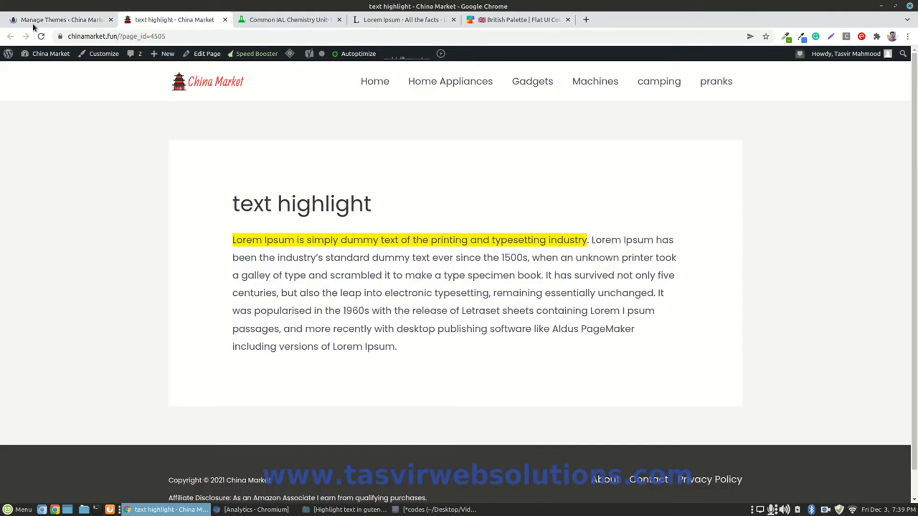
pyautogui.click(41, 36)
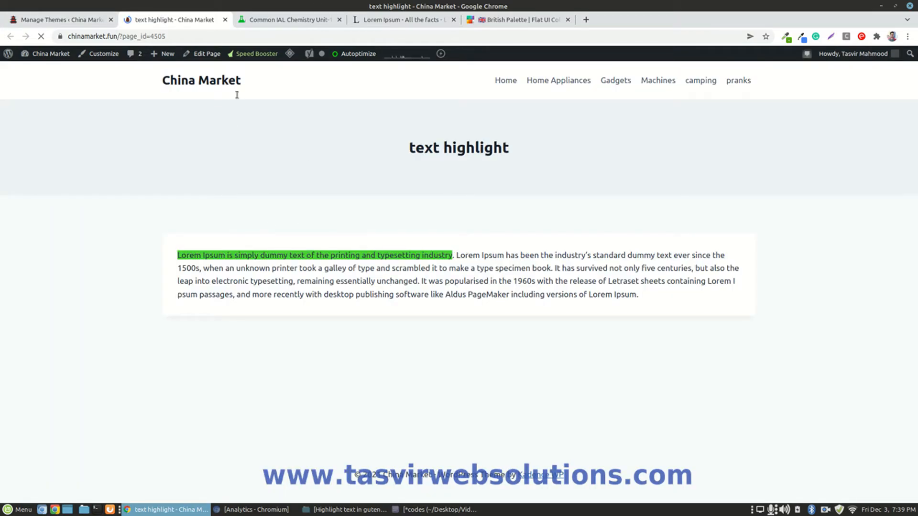
pyautogui.rightClick(207, 55)
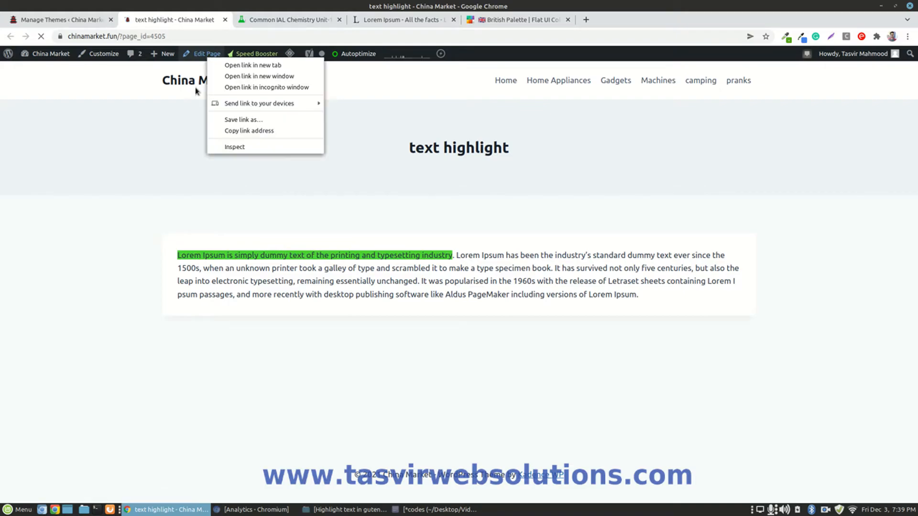
pyautogui.click(180, 148)
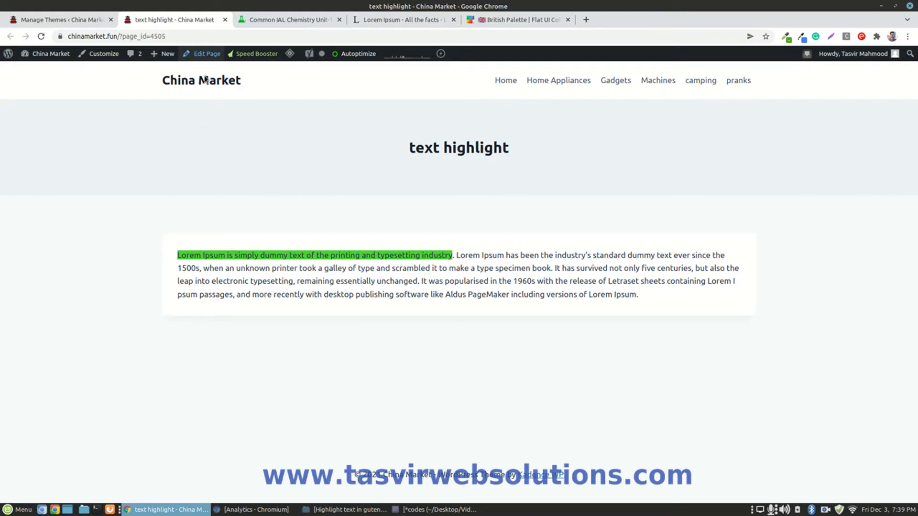
pyautogui.rightClick(206, 55)
pyautogui.click(221, 62)
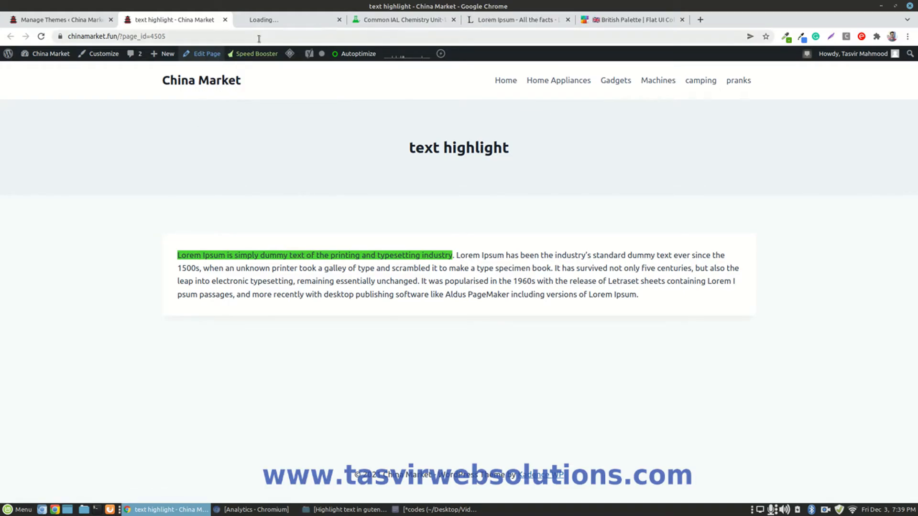
pyautogui.click(278, 21)
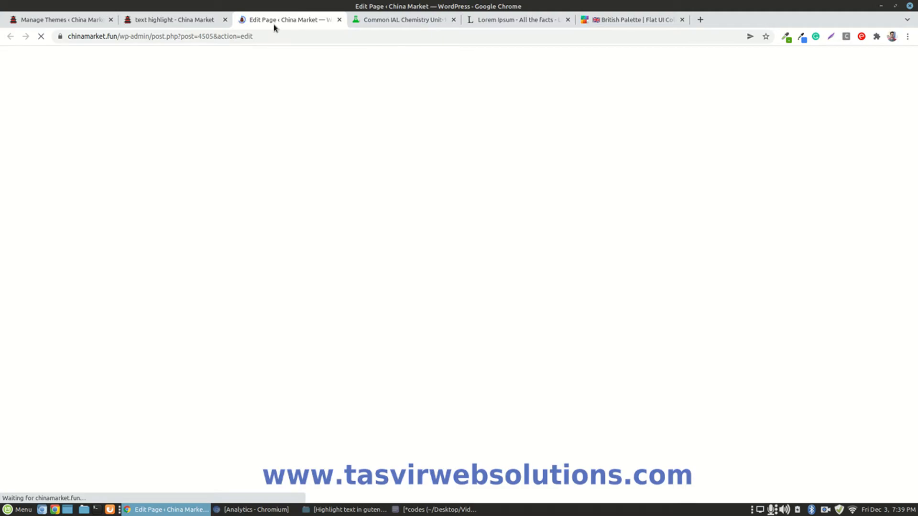
pyautogui.click(210, 25)
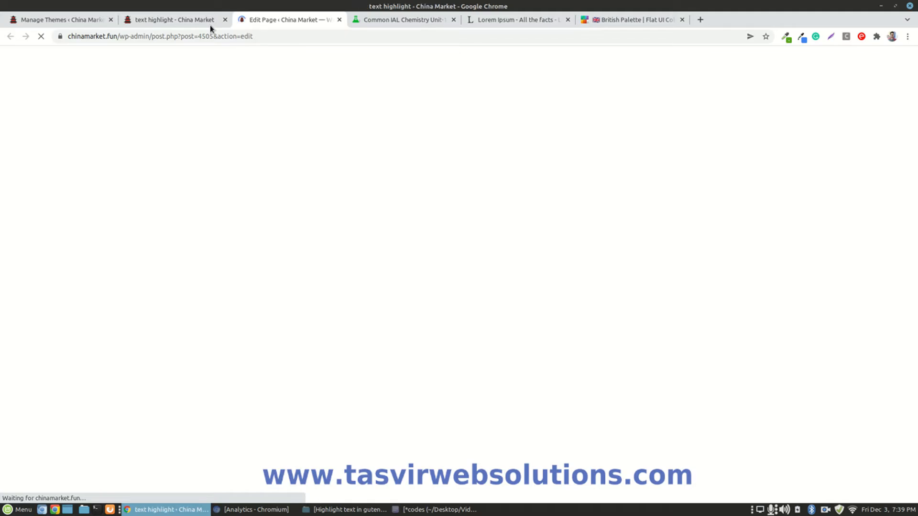
pyautogui.click(33, 20)
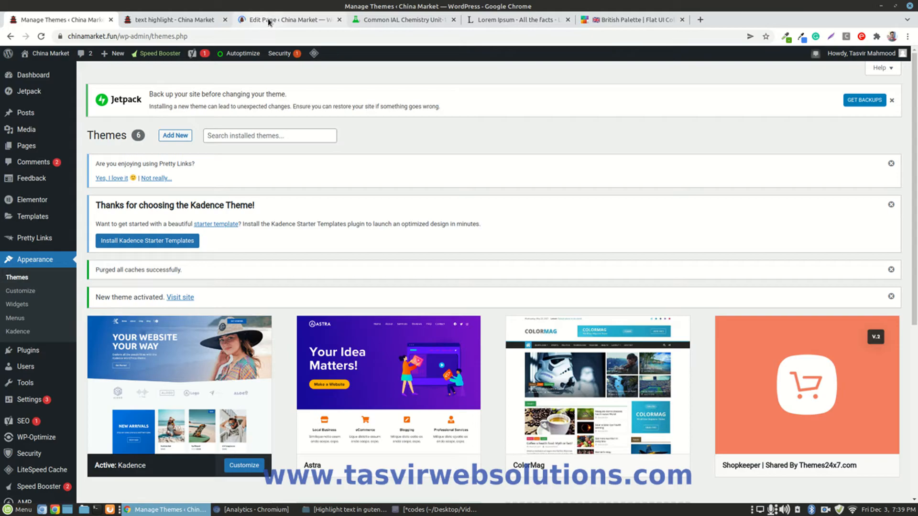
pyautogui.click(266, 21)
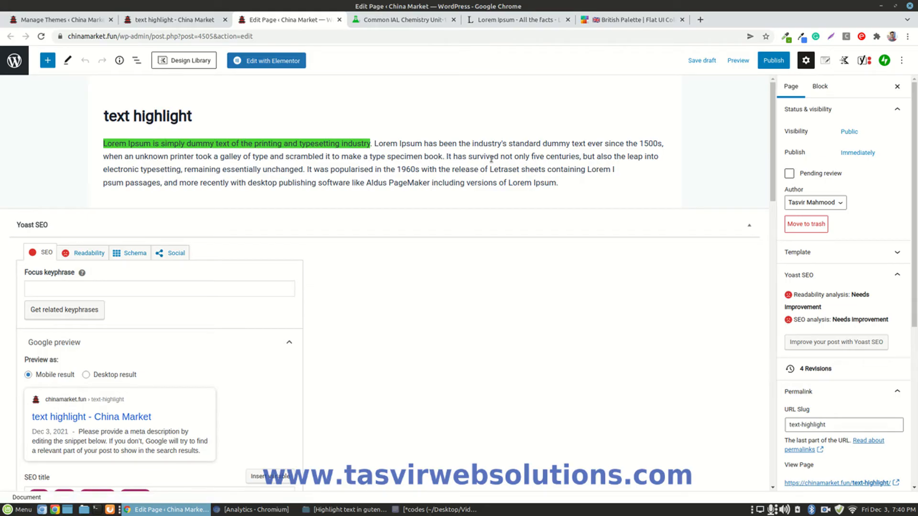
# Apply the Highlight format to the phrase "It has survived not only five centuries" in the Lorem Ipsum paragraph
pyautogui.click(447, 156)
pyautogui.moveTo(450, 156); pyautogui.dragTo(582, 159)
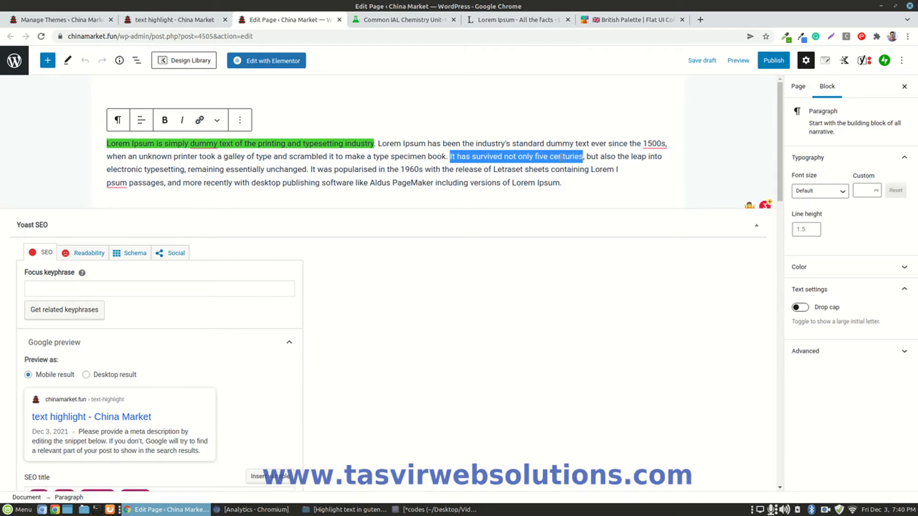
pyautogui.click(218, 123)
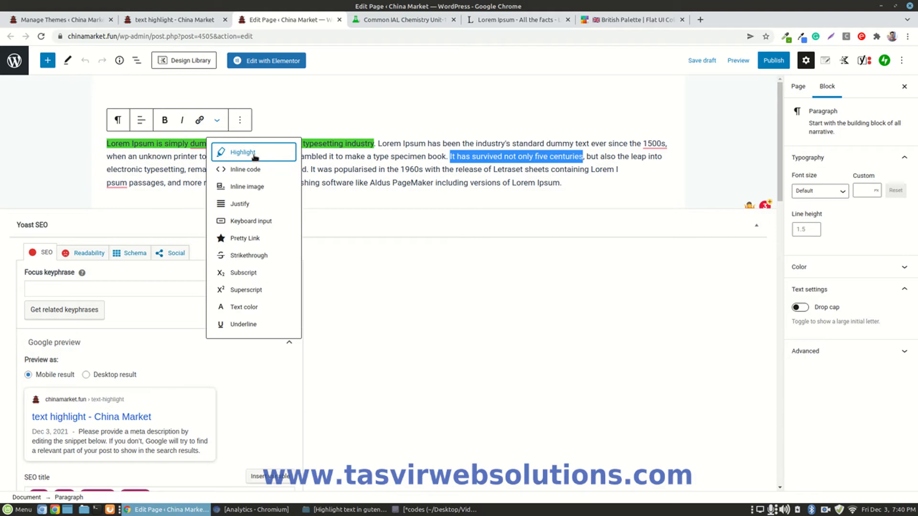
pyautogui.click(255, 156)
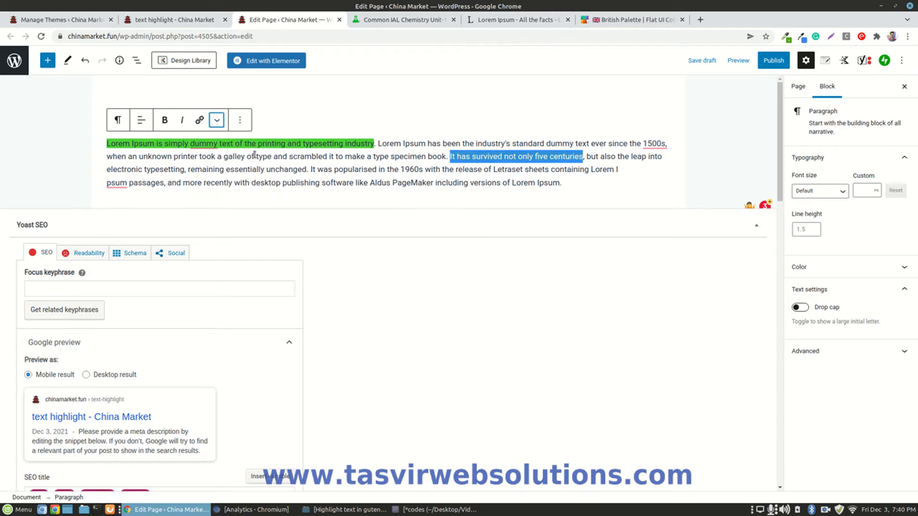
pyautogui.click(486, 183)
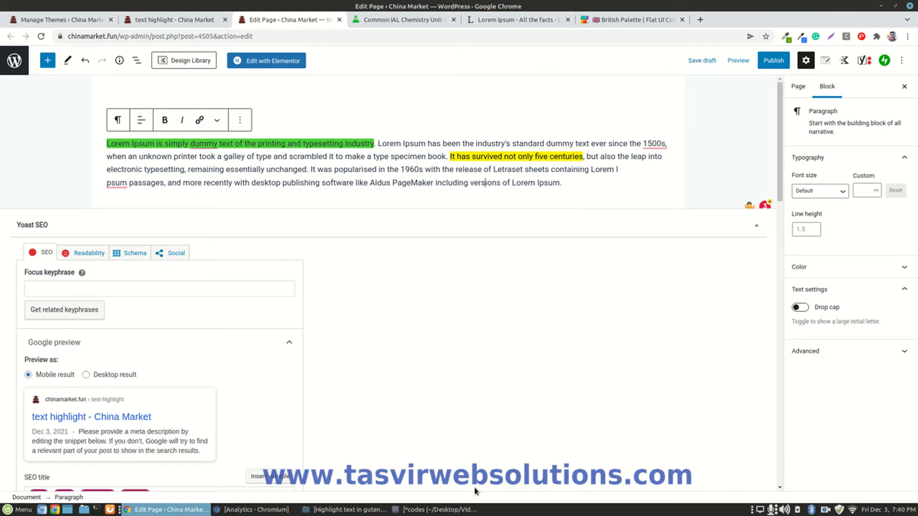
# Review the background-color span snippet in the codes text file and return to the page editor in the browser
pyautogui.click(435, 509)
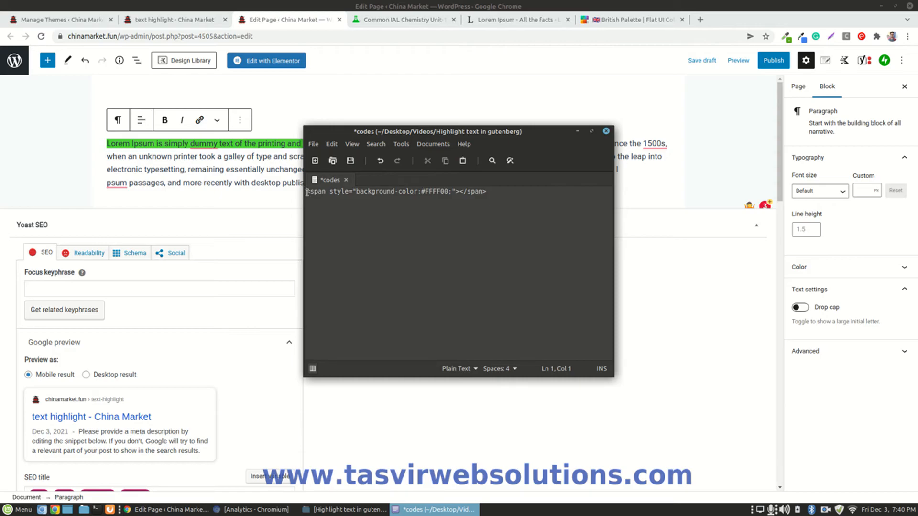
pyautogui.click(579, 130)
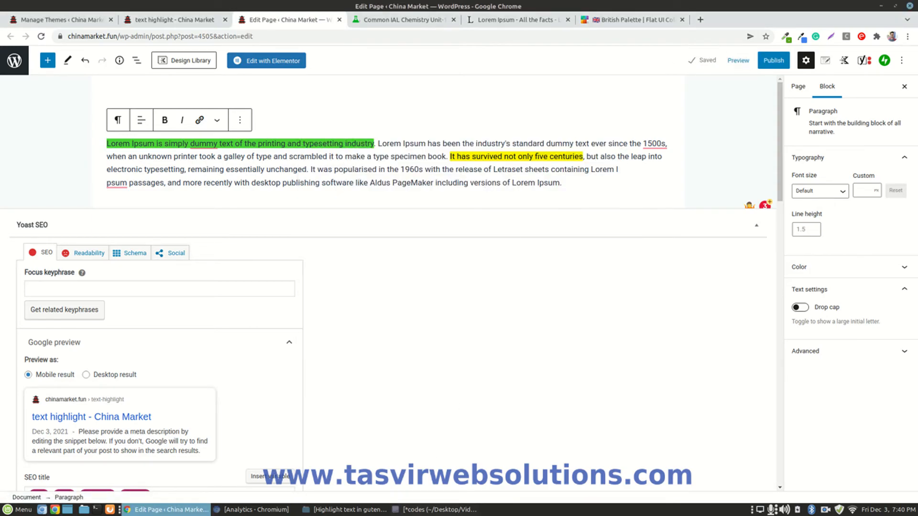
pyautogui.click(438, 510)
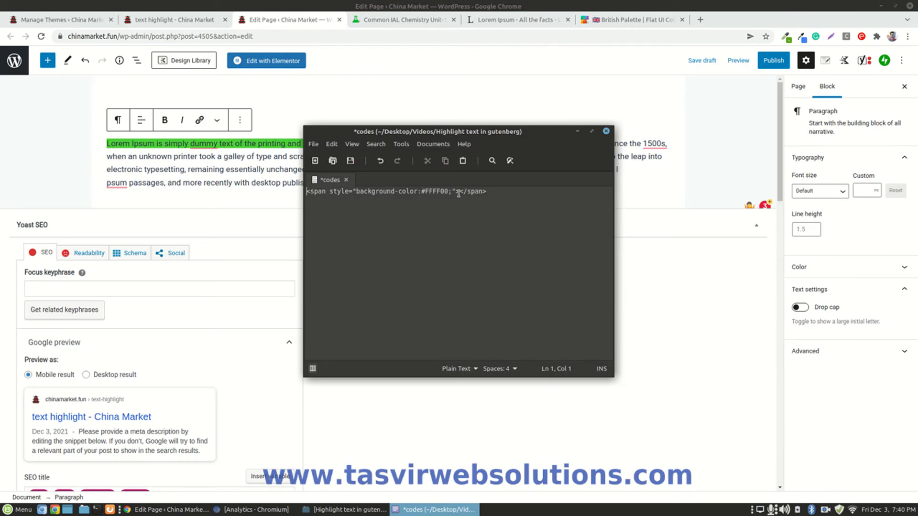
pyautogui.click(576, 132)
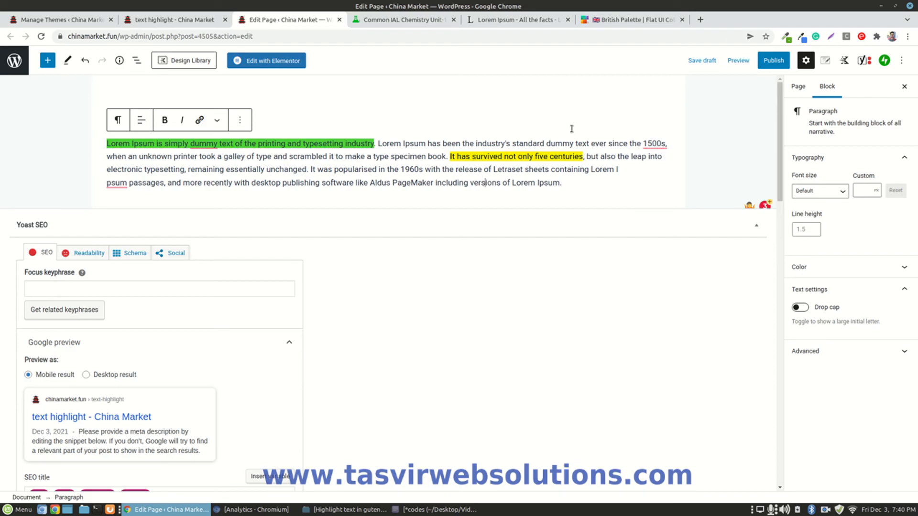
# Open the website tasvirwebsolutions.com in a new browser tab
pyautogui.click(700, 19)
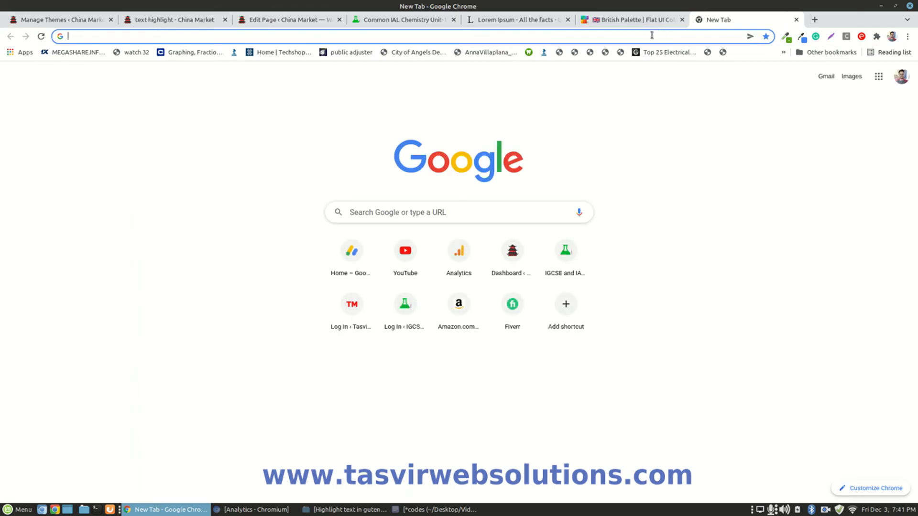
pyautogui.click(652, 35)
pyautogui.write('tasvirwebsolutions.com')
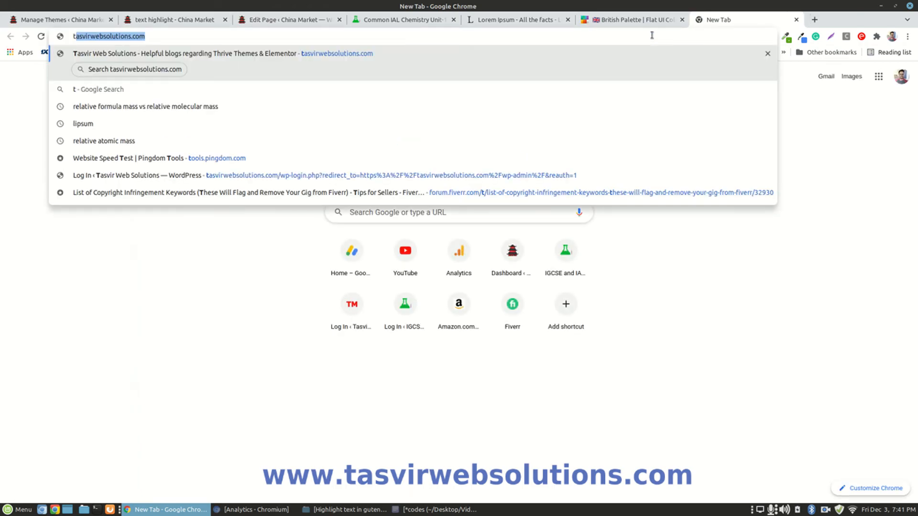
pyautogui.press('Return')
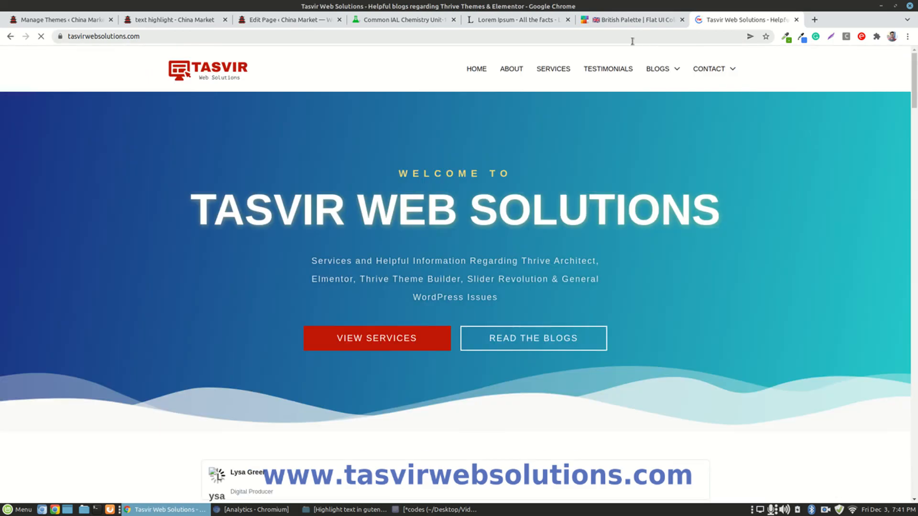
# Look through the homepage's blog sections on Thrive Architect, Elementor, Thrive Theme Builder, general WordPress issues and Slider Revolution
pyautogui.scroll(-10, 814, 205)
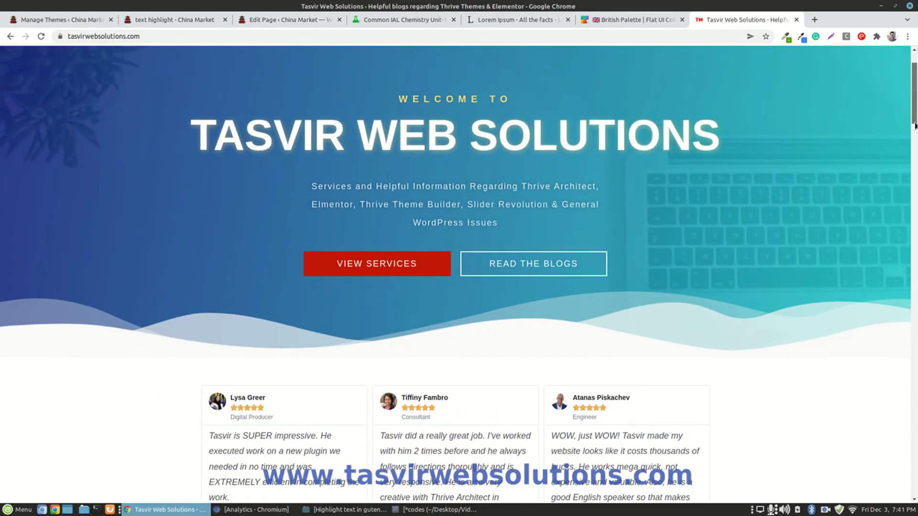
pyautogui.scroll(-3, 814, 204)
pyautogui.scroll(-13, 818, 223)
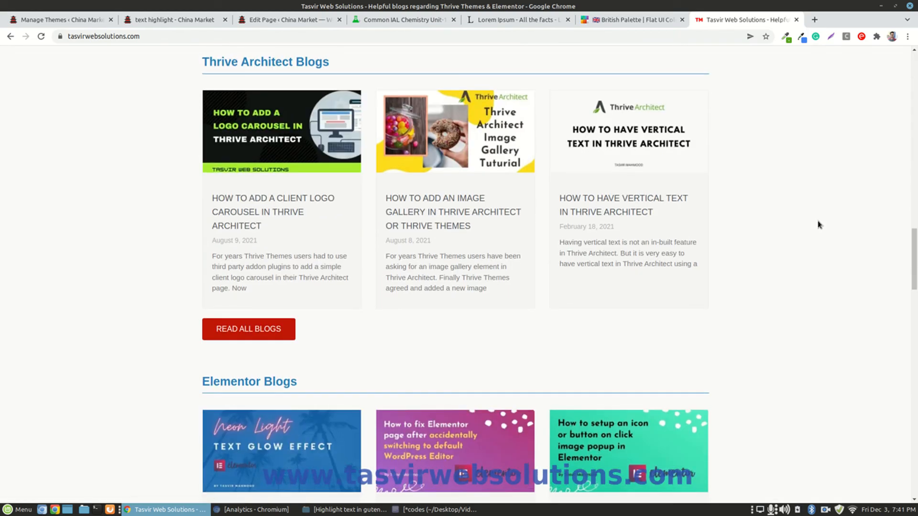
pyautogui.scroll(-6, 819, 224)
pyautogui.scroll(-10, 819, 225)
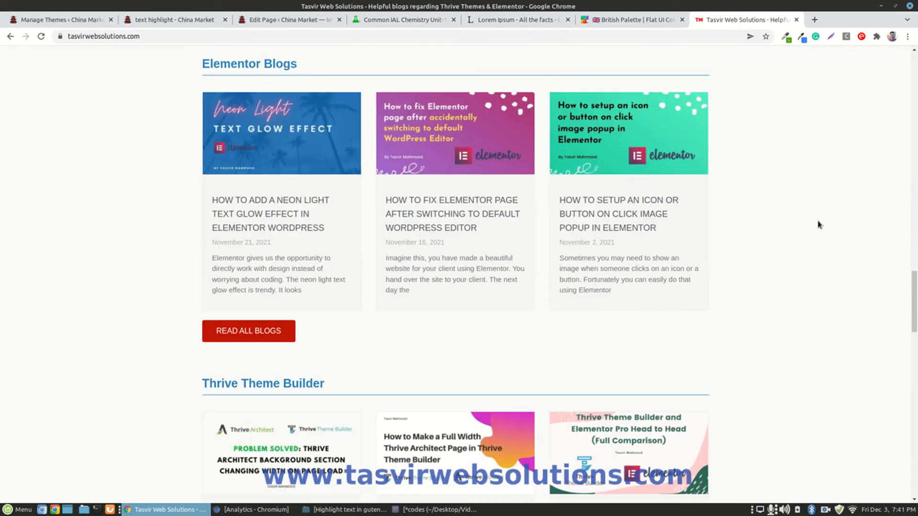
pyautogui.scroll(-3, 818, 224)
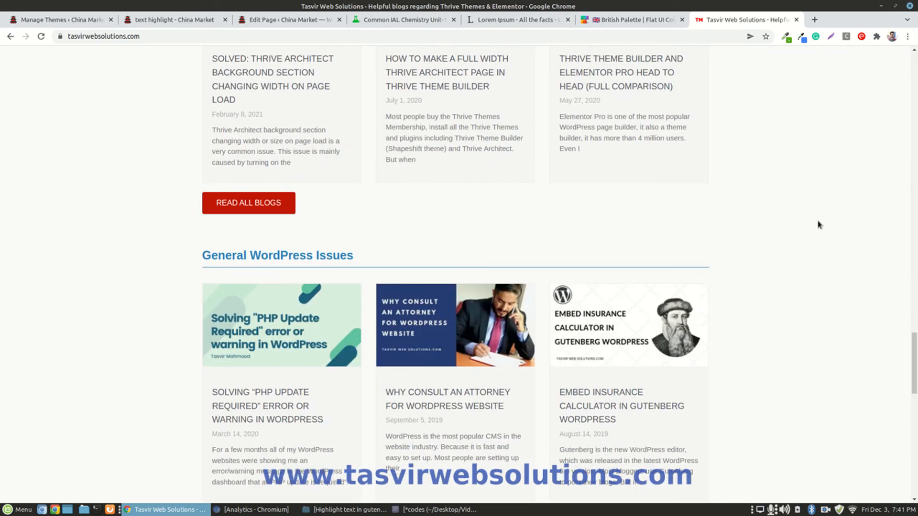
pyautogui.scroll(-4, 687, 268)
pyautogui.scroll(-2, 686, 269)
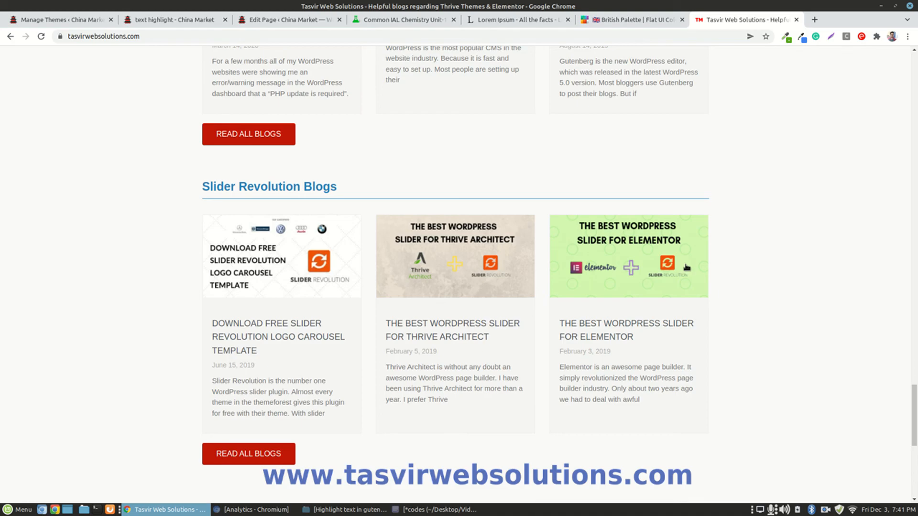
pyautogui.scroll(-5, 699, 301)
pyautogui.scroll(4, 738, 405)
pyautogui.scroll(-2, 738, 405)
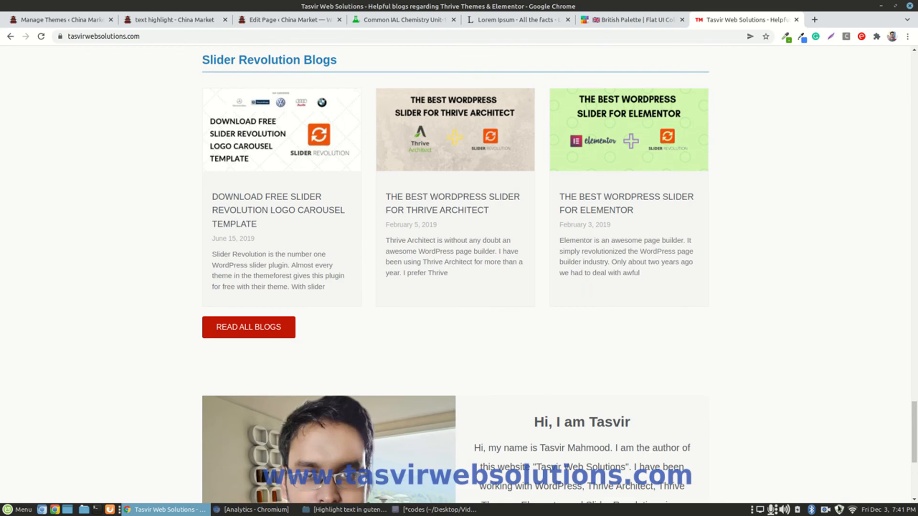